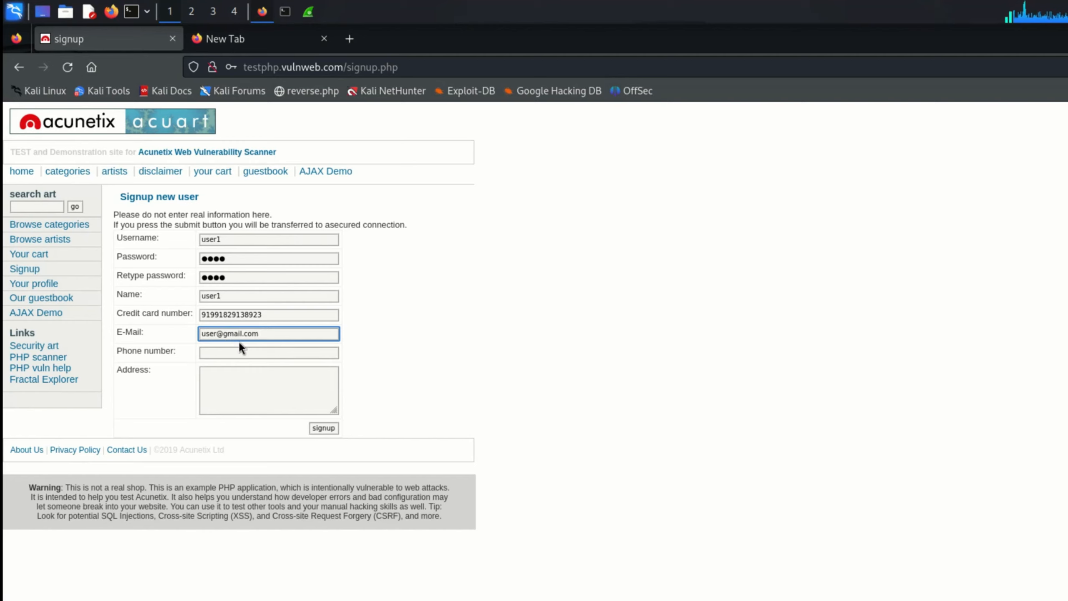
- Fill in the phone number and address on the signup form and submit the registration
{"action": "left_click", "coordinate": [235, 353]}
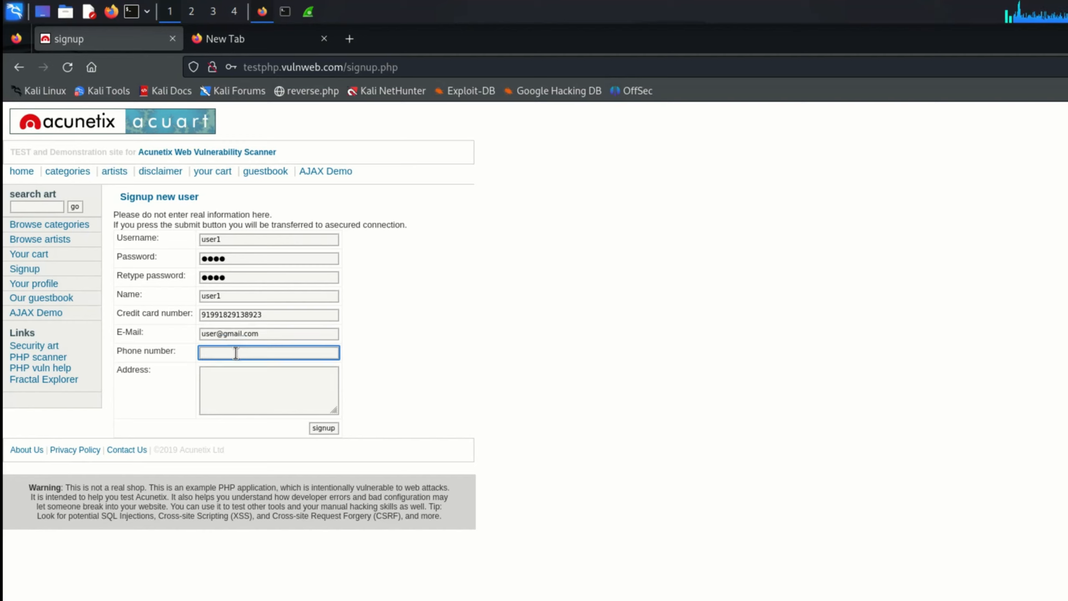
{"action": "type", "text": "98839239232"}
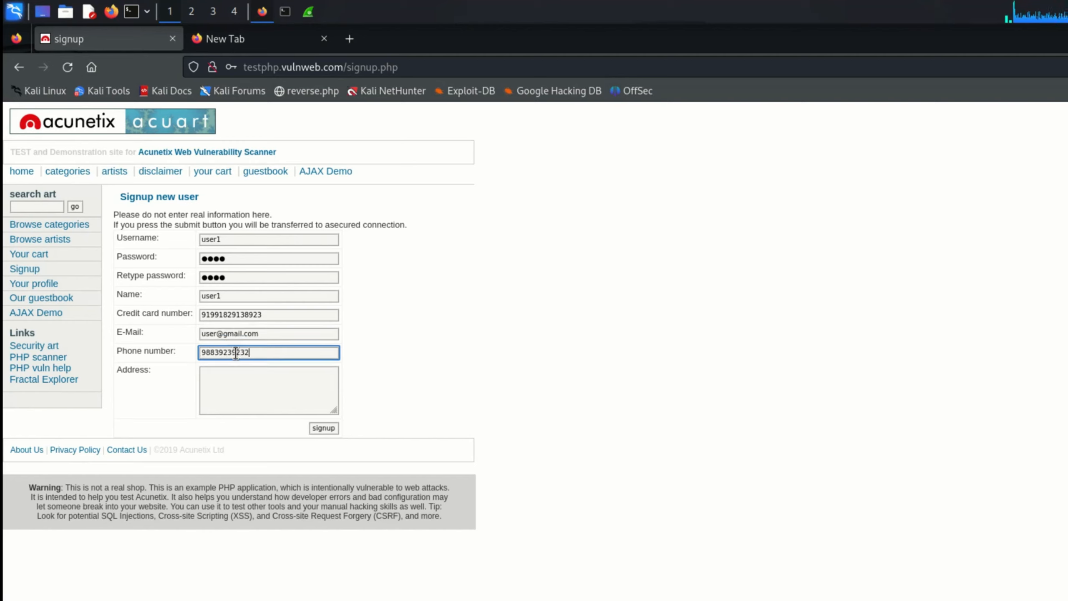
{"action": "key", "text": "BackSpace"}
{"action": "key", "text": "BackSpace"}
{"action": "left_click", "coordinate": [226, 386]}
{"action": "type", "text": "india"}
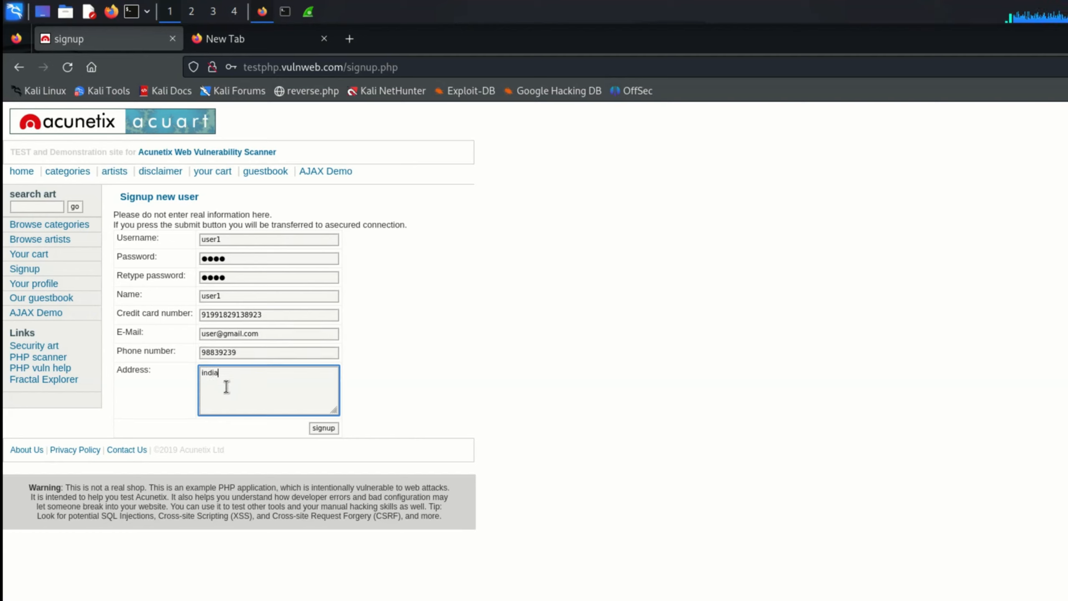
{"action": "left_click", "coordinate": [325, 428]}
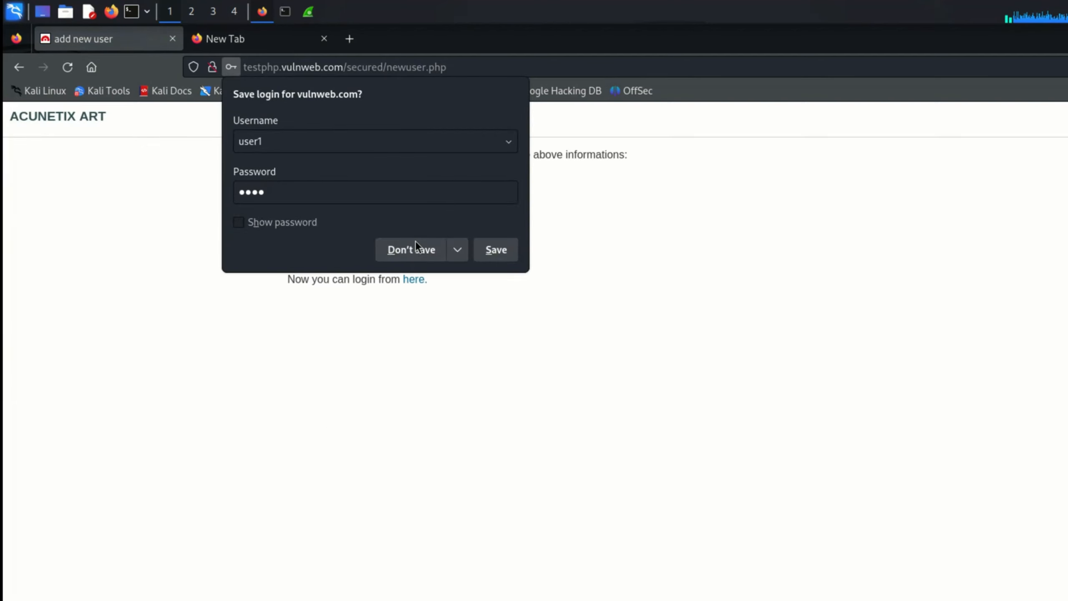
- Decline Firefox's save prompt, follow the 'here.' link to the login page, and enter the new username
{"action": "left_click", "coordinate": [412, 245]}
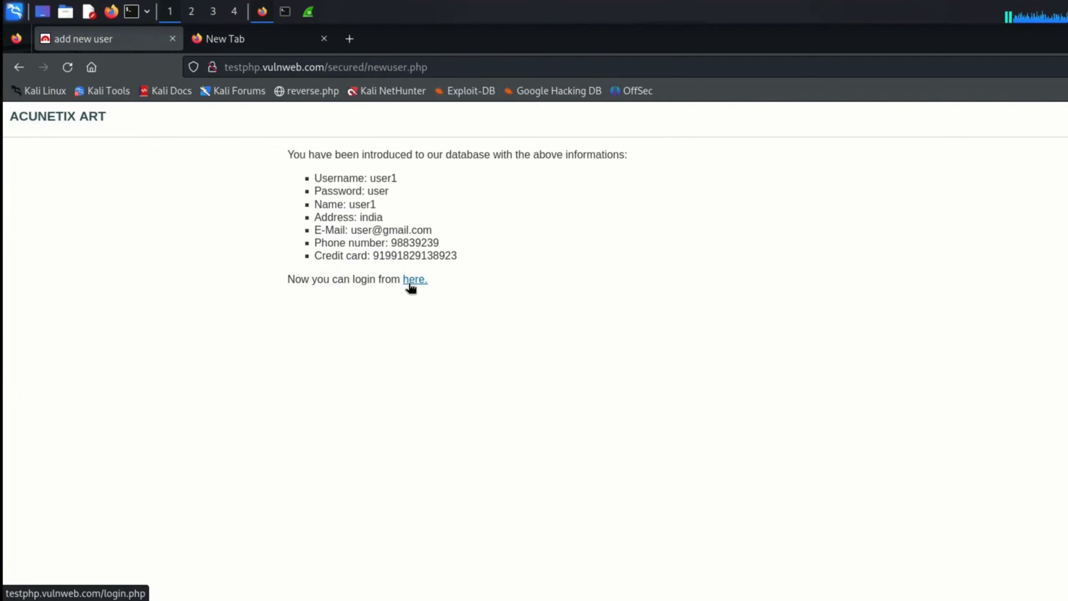
{"action": "left_click", "coordinate": [410, 281]}
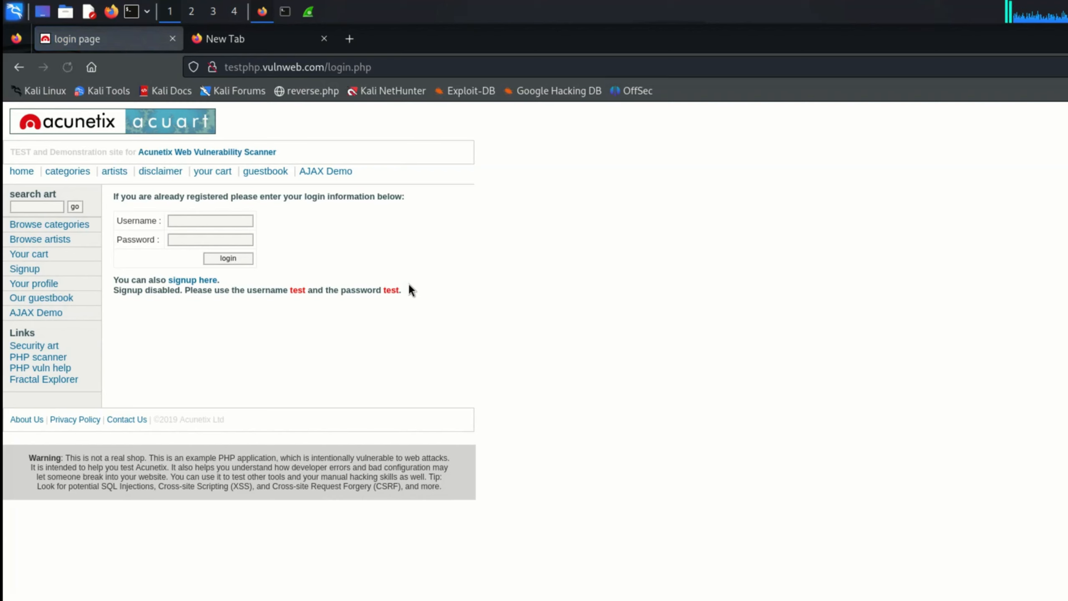
{"action": "left_click", "coordinate": [239, 218]}
{"action": "type", "text": "user"}
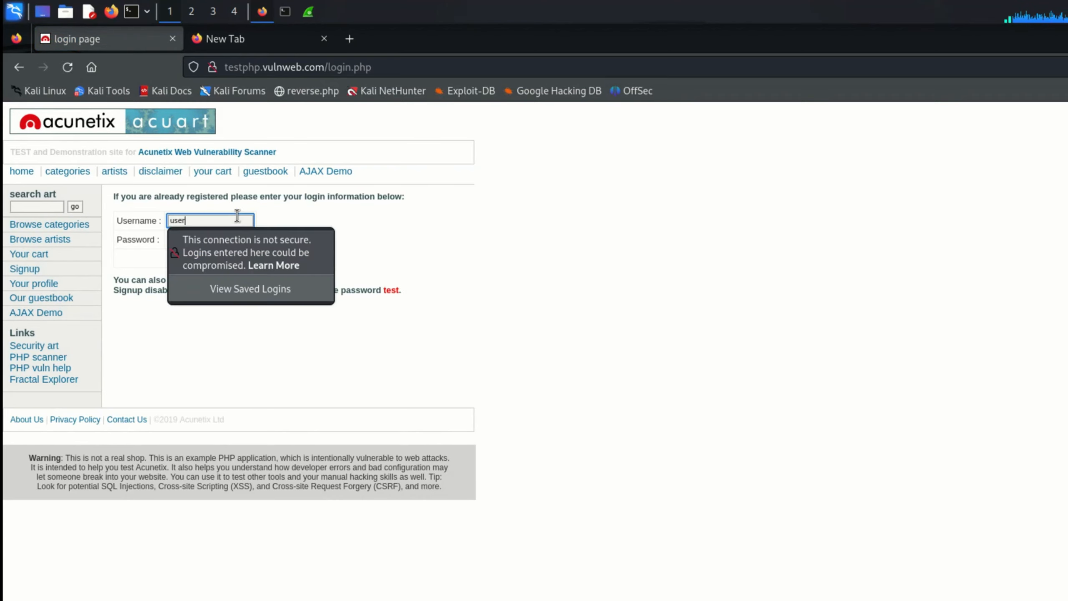
{"action": "key", "text": "Tab"}
{"action": "left_click", "coordinate": [236, 216]}
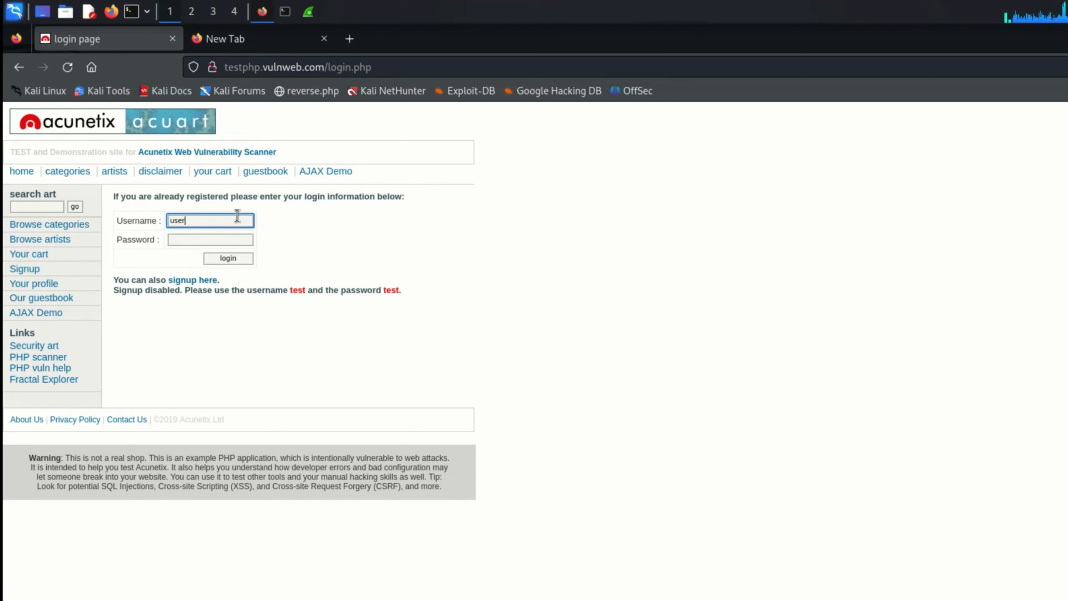
{"action": "type", "text": "1"}
- Enter the account password, submit the login, and decline saving the credentials in Firefox
{"action": "left_click", "coordinate": [150, 338]}
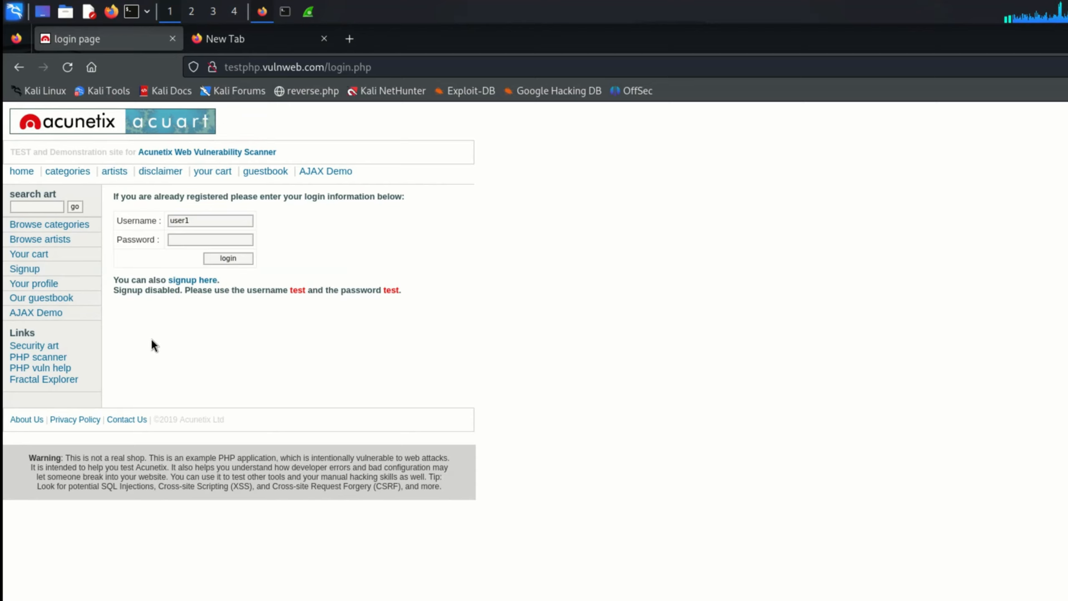
{"action": "left_click", "coordinate": [188, 238]}
{"action": "type", "text": "test"}
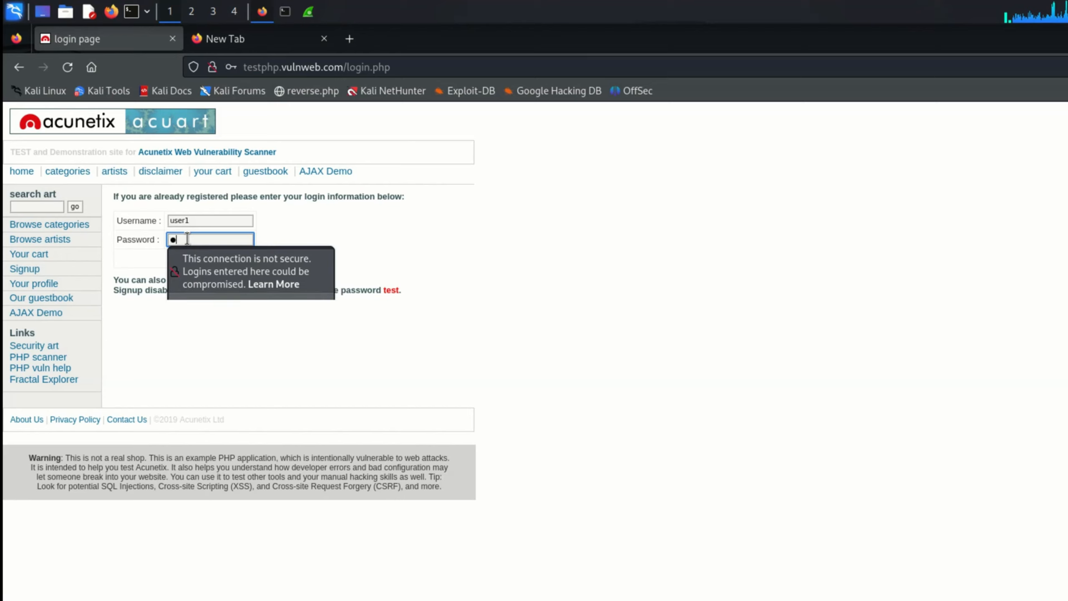
{"action": "left_click", "coordinate": [382, 228]}
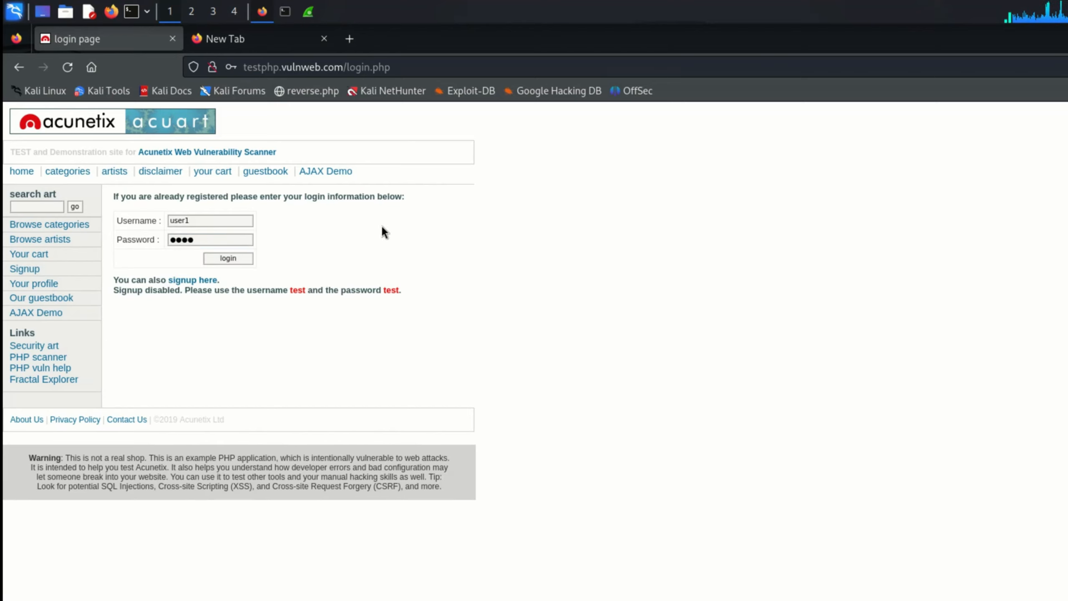
{"action": "left_click", "coordinate": [229, 257]}
{"action": "left_click", "coordinate": [390, 251]}
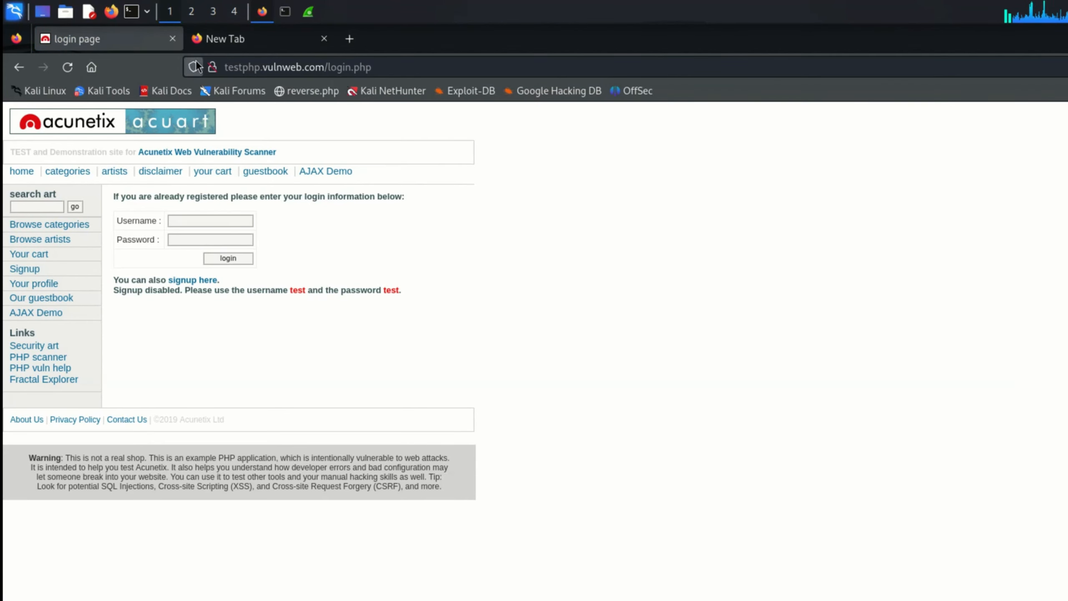
- Return to the live Wireshark eth0 capture and start typing the display filter frame contains "user"
{"action": "left_click", "coordinate": [307, 11]}
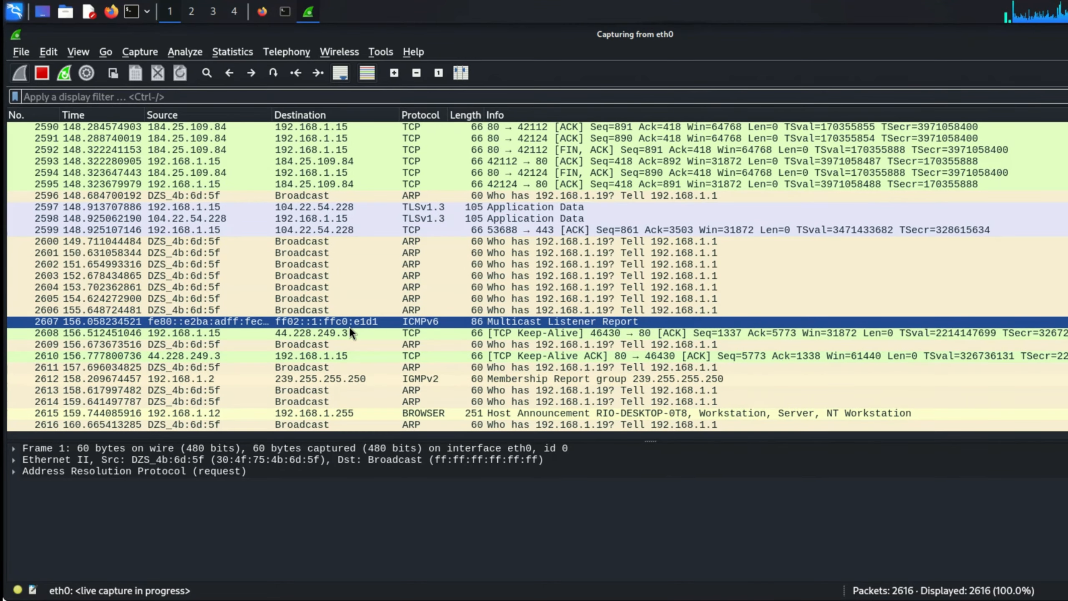
{"action": "scroll", "coordinate": [351, 333], "scroll_direction": "up", "scroll_amount": 20}
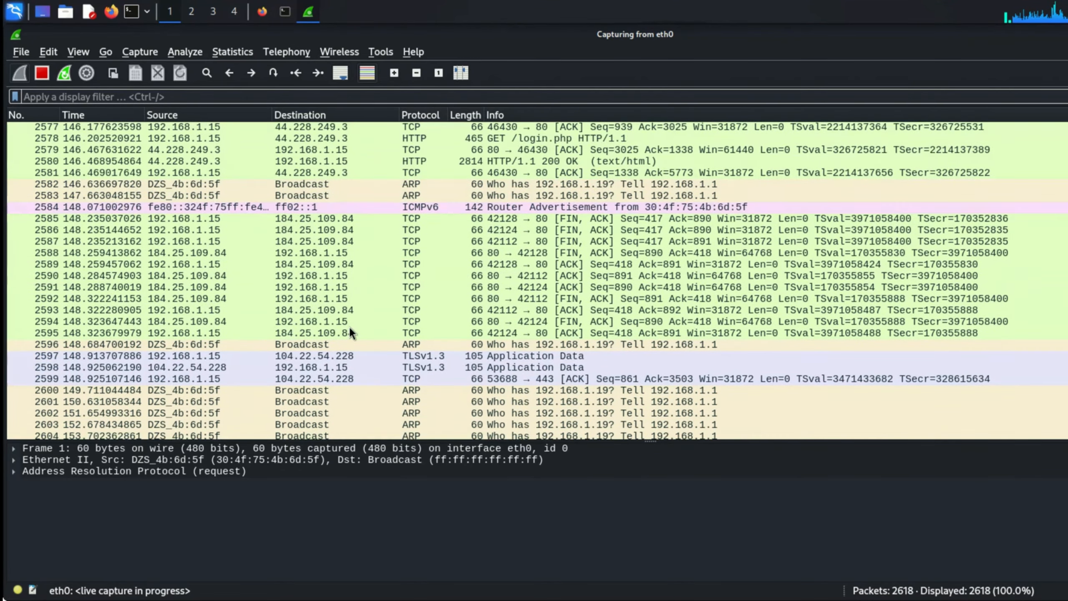
{"action": "scroll", "coordinate": [348, 326], "scroll_direction": "down", "scroll_amount": 6}
{"action": "scroll", "coordinate": [349, 326], "scroll_direction": "up", "scroll_amount": 2}
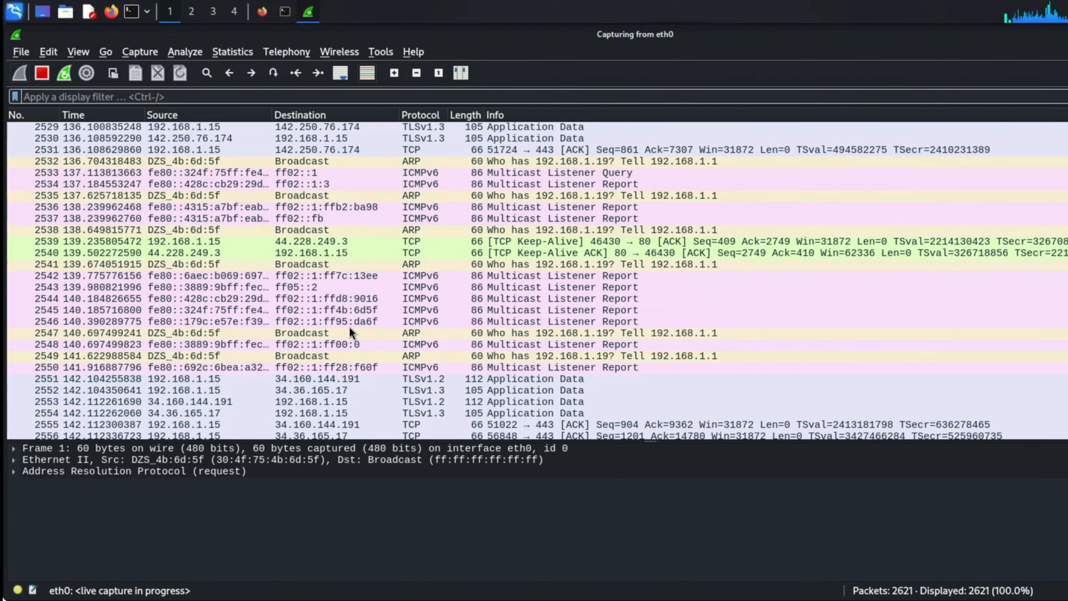
{"action": "left_click", "coordinate": [412, 242]}
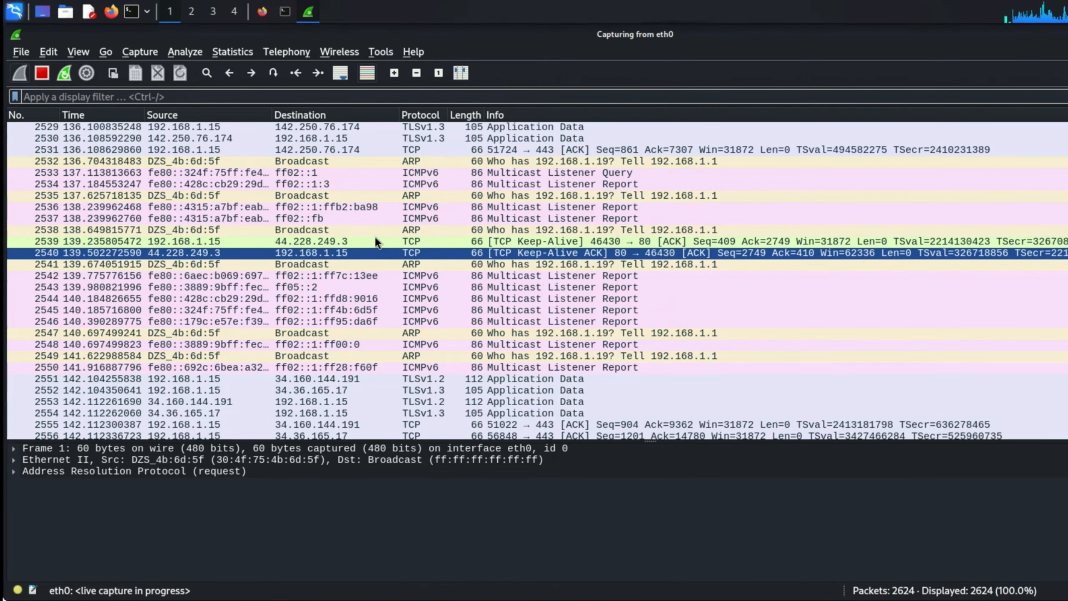
{"action": "scroll", "coordinate": [342, 167], "scroll_direction": "up", "scroll_amount": 20}
{"action": "scroll", "coordinate": [342, 167], "scroll_direction": "up", "scroll_amount": 20}
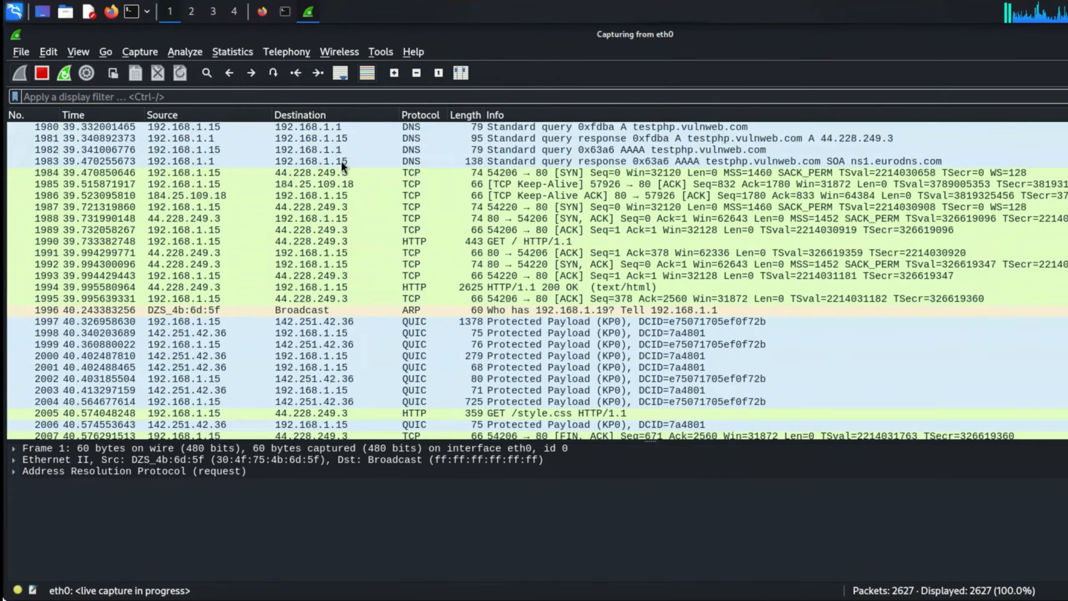
{"action": "scroll", "coordinate": [342, 165], "scroll_direction": "up", "scroll_amount": 20}
{"action": "type", "text": "frame contains\"user1"}
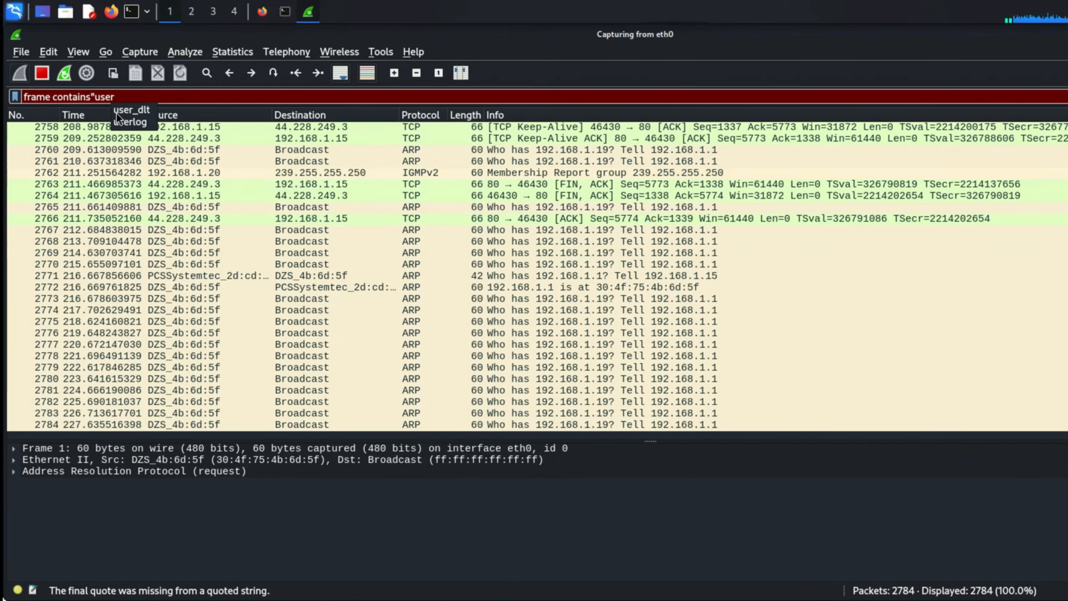
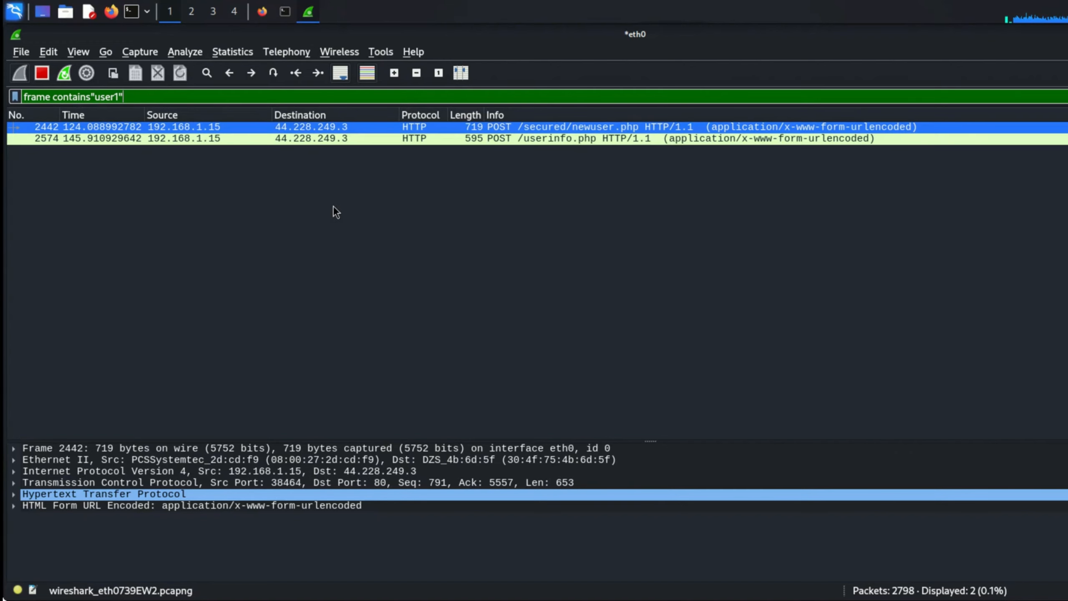
- Open login packet 2574 in its own window, enlarge the details pane, and expand HTML Form URL Encoded
{"action": "left_click", "coordinate": [321, 140]}
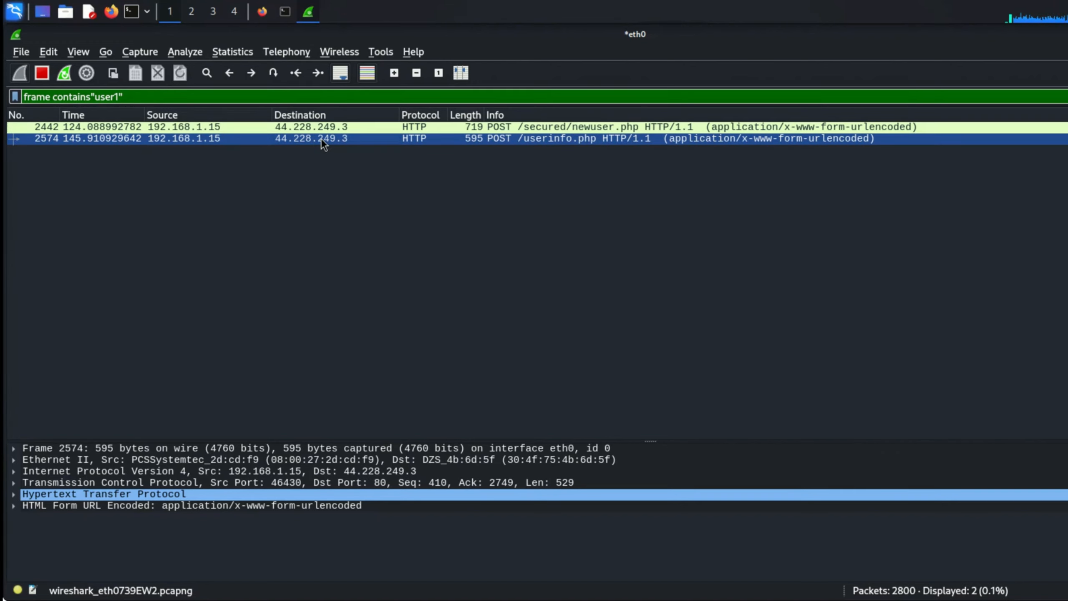
{"action": "double_click", "coordinate": [574, 139]}
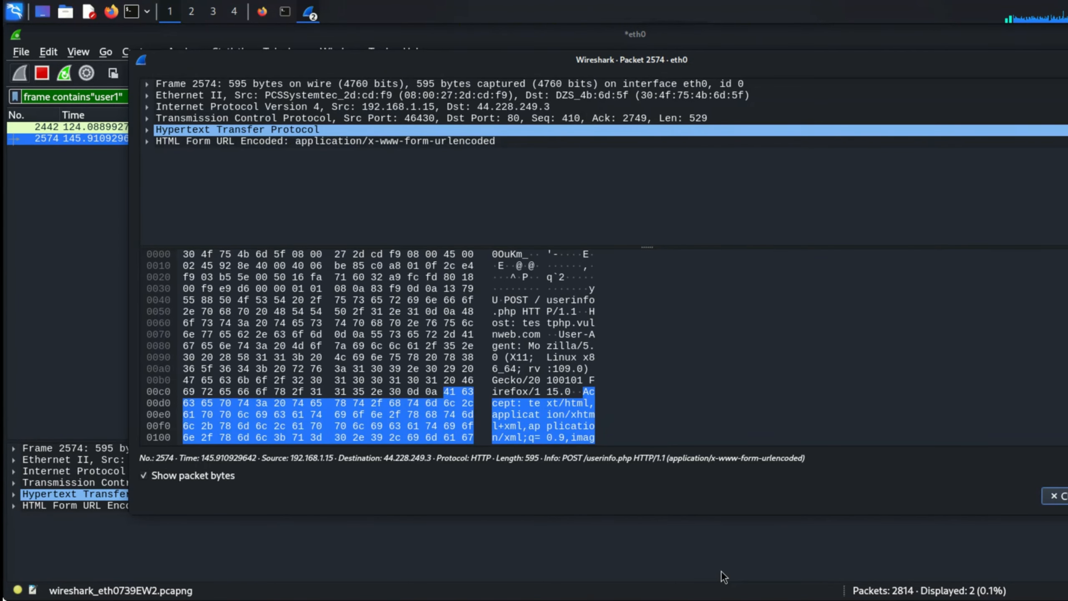
{"action": "left_click_drag", "start_coordinate": [658, 251], "coordinate": [658, 214]}
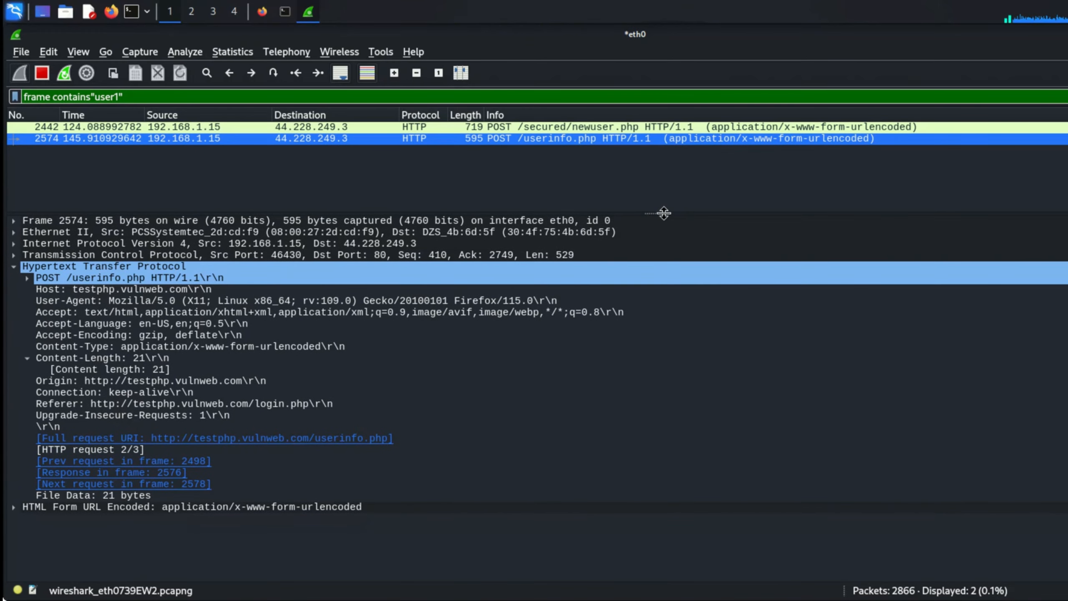
{"action": "left_click", "coordinate": [16, 508]}
{"action": "left_click", "coordinate": [14, 509]}
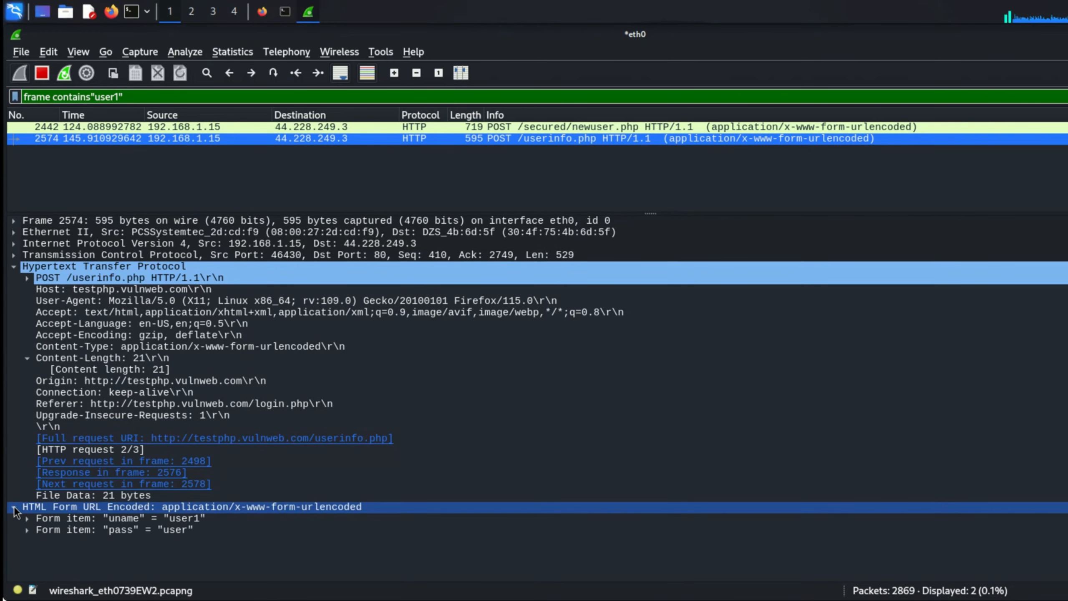
- Expand the uname form item to reveal its key and submitted username value
{"action": "left_click", "coordinate": [21, 529]}
{"action": "left_click", "coordinate": [26, 517]}
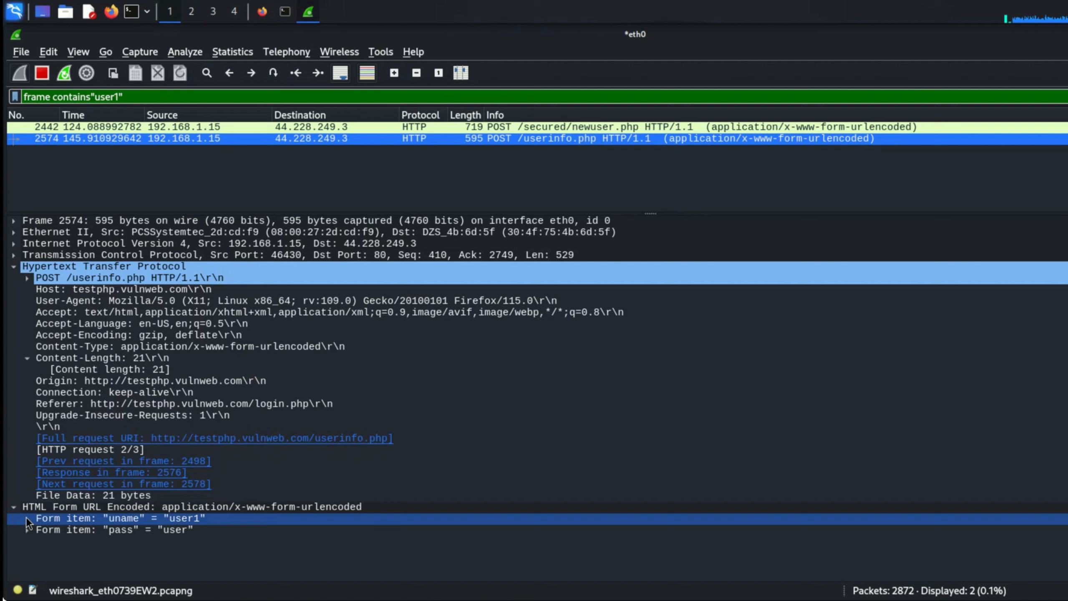
{"action": "left_click", "coordinate": [26, 516]}
{"action": "left_click", "coordinate": [71, 529]}
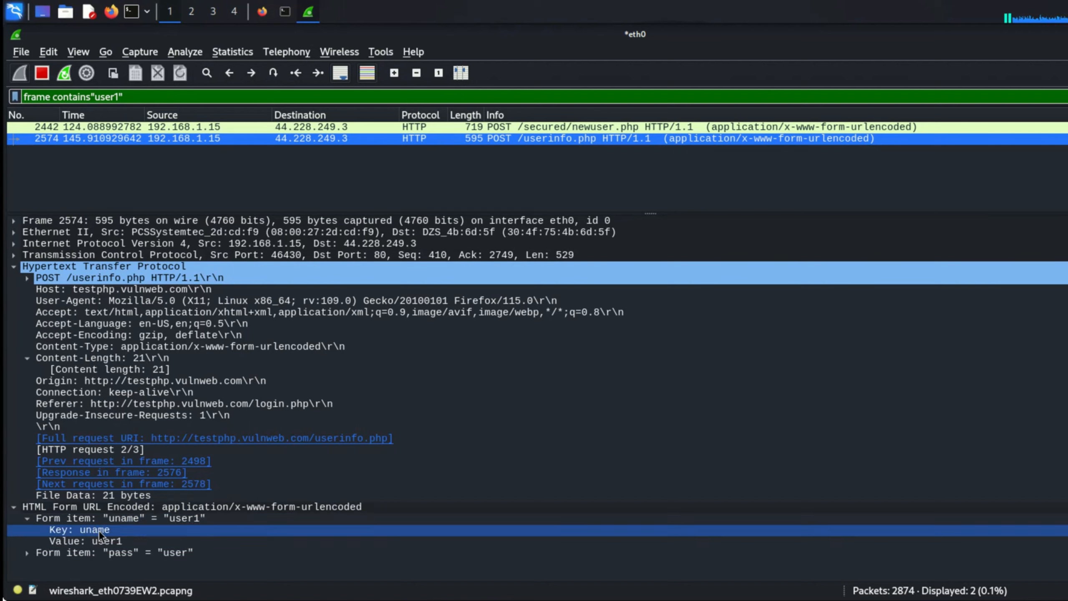
{"action": "left_click", "coordinate": [135, 518]}
- Expand the pass form item to reveal its key and plaintext password value
{"action": "left_click", "coordinate": [49, 552]}
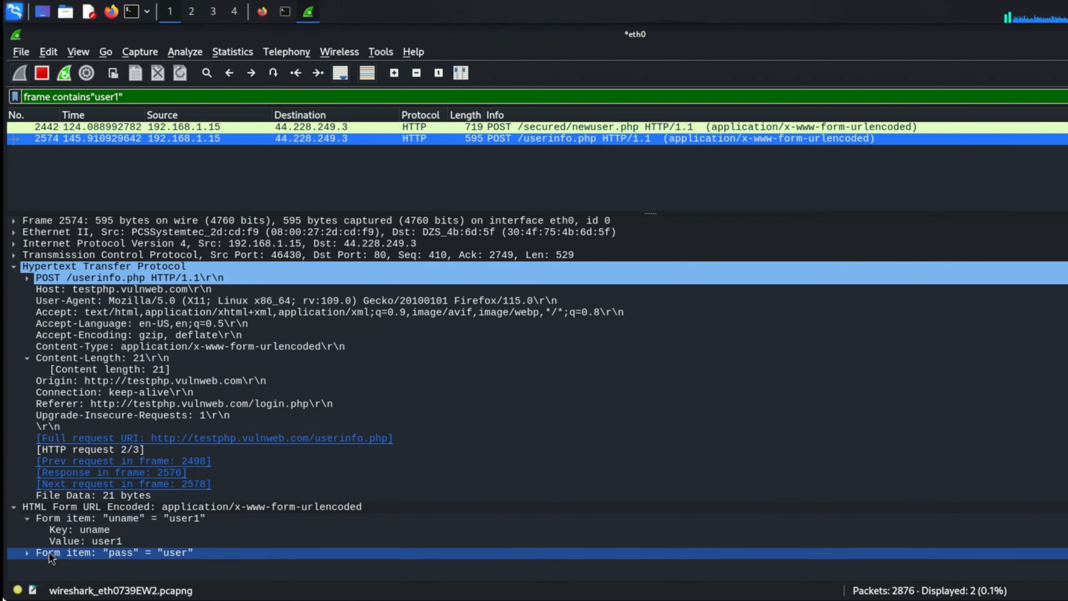
{"action": "left_click", "coordinate": [27, 551]}
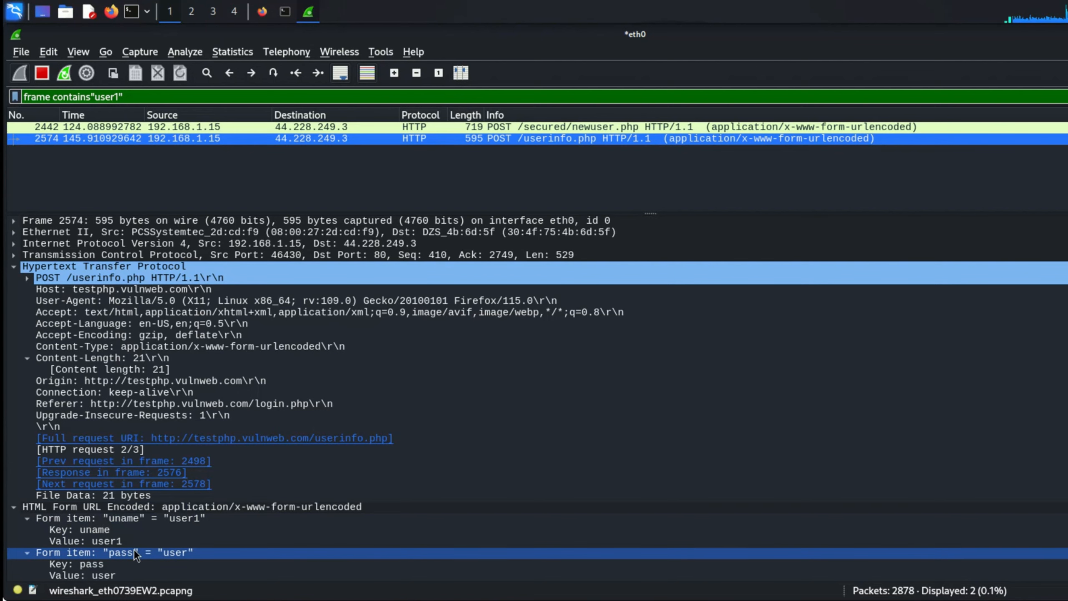
{"action": "scroll", "coordinate": [158, 554], "scroll_direction": "down", "scroll_amount": 1}
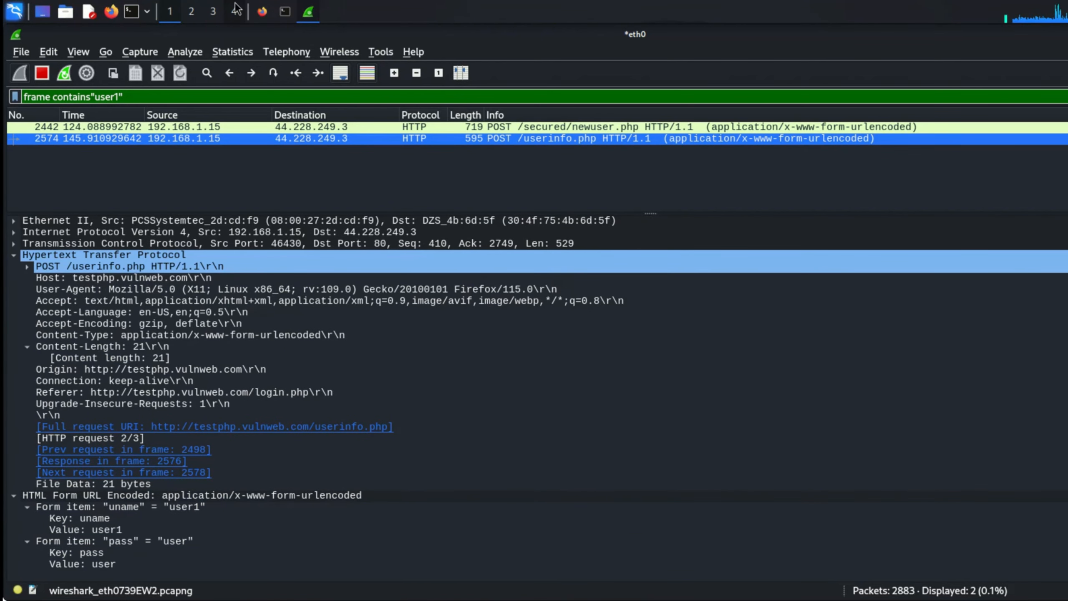
{"action": "left_click", "coordinate": [262, 15]}
{"action": "left_click", "coordinate": [262, 15]}
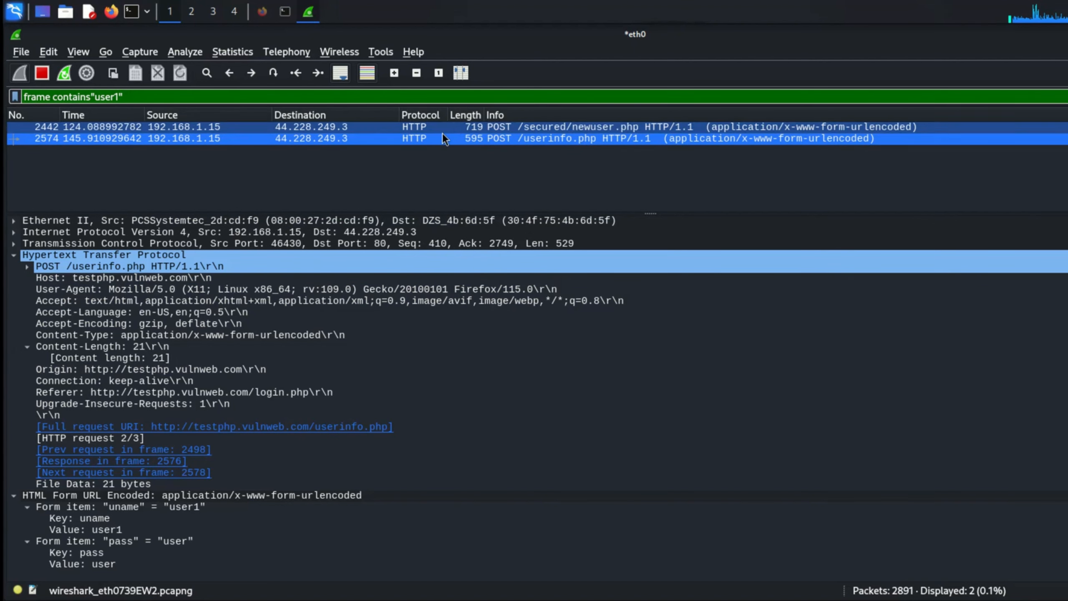
- Select newuser.php packet 2442 and scroll to its username, password, card, email, phone and address fields
{"action": "left_click", "coordinate": [455, 130]}
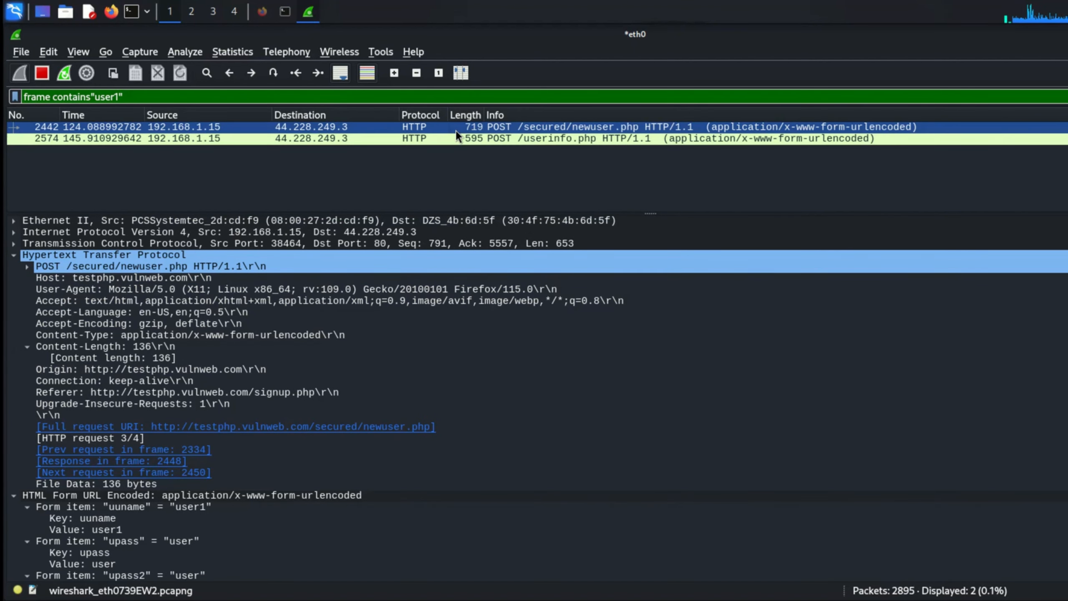
{"action": "scroll", "coordinate": [348, 362], "scroll_direction": "down", "scroll_amount": 7}
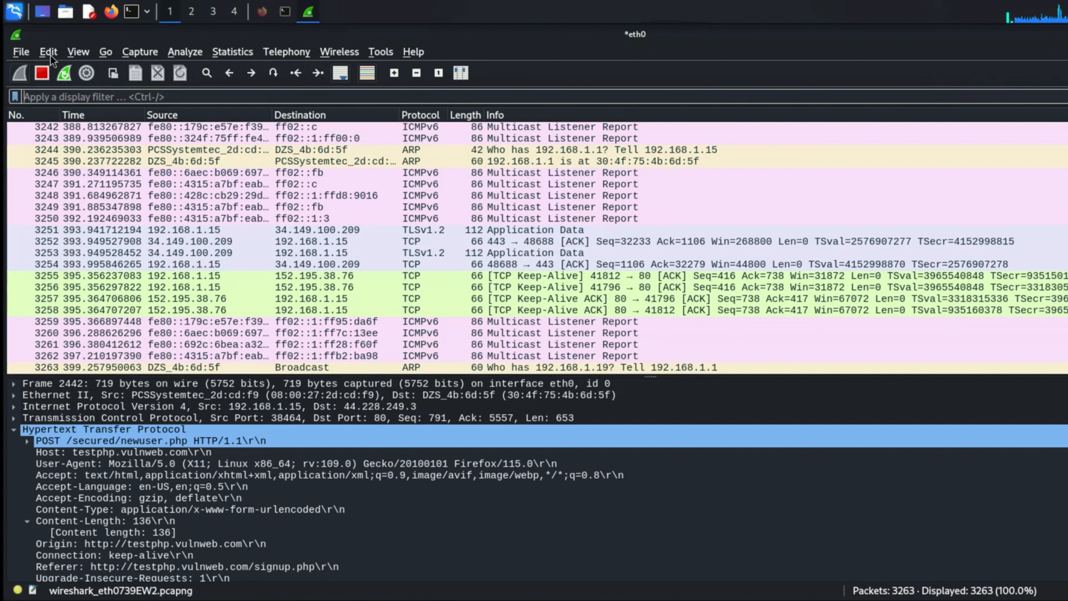
- Set Pane 3 to Packet Diagram in the Appearance > Layout preferences and apply it
{"action": "left_click", "coordinate": [50, 52]}
{"action": "mouse_move", "coordinate": [66, 370]}
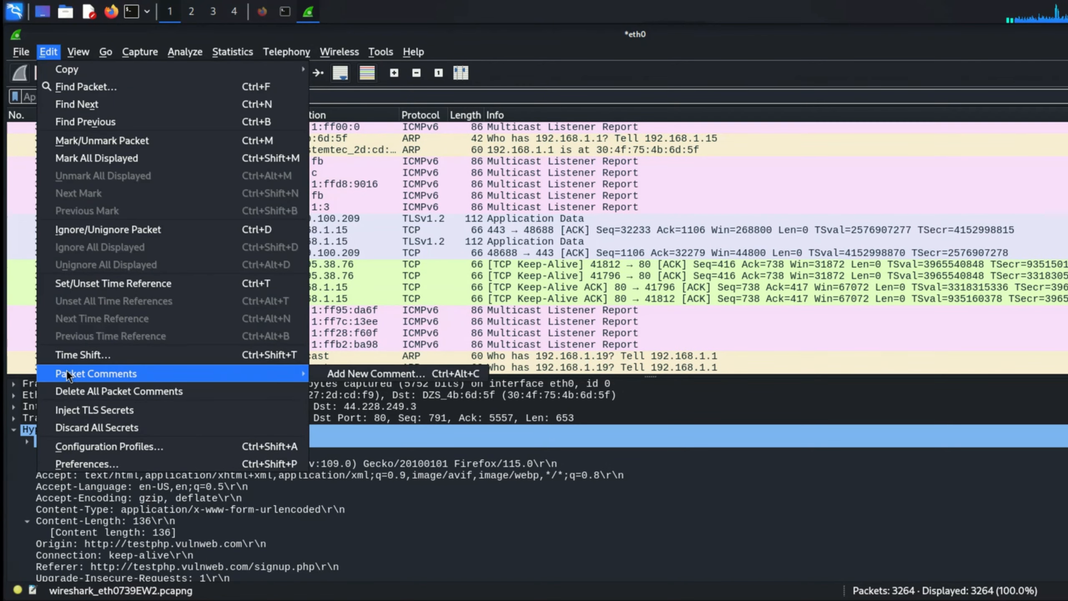
{"action": "left_click", "coordinate": [85, 463]}
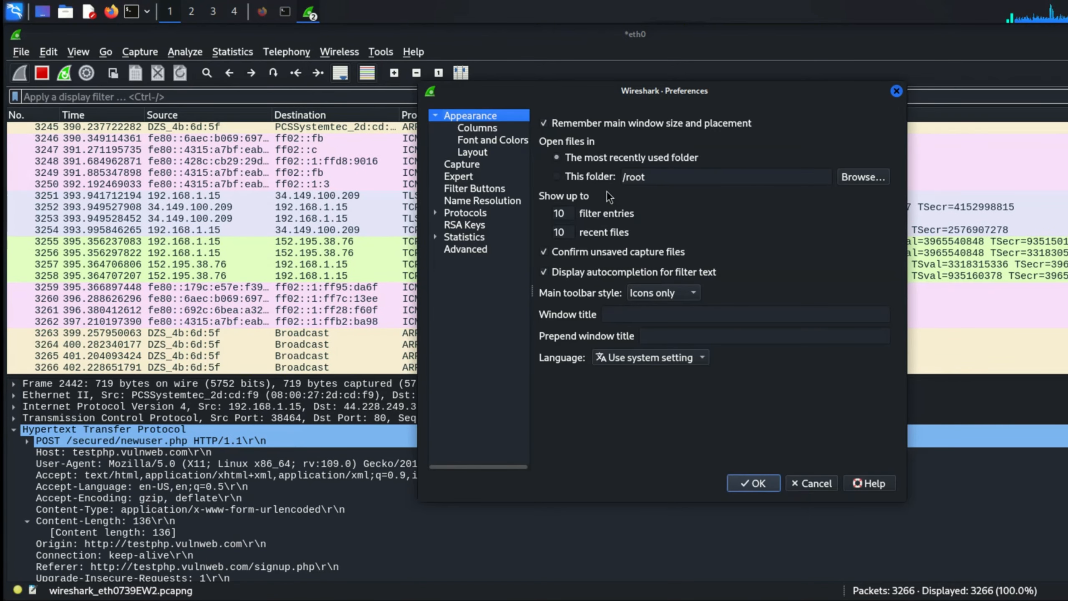
{"action": "left_click", "coordinate": [484, 152]}
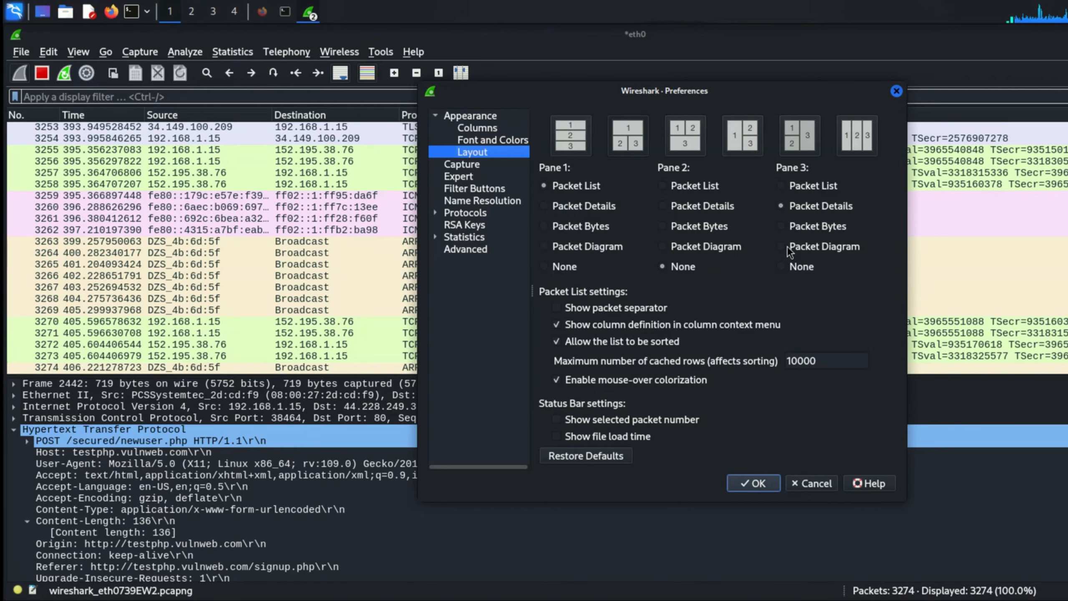
{"action": "left_click", "coordinate": [781, 247]}
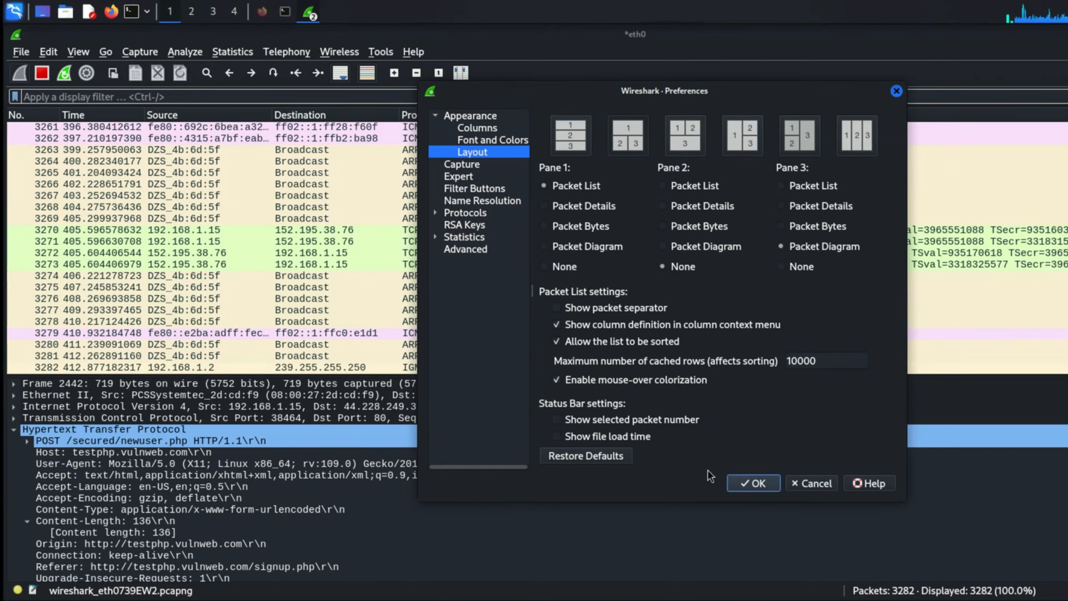
{"action": "left_click", "coordinate": [744, 488]}
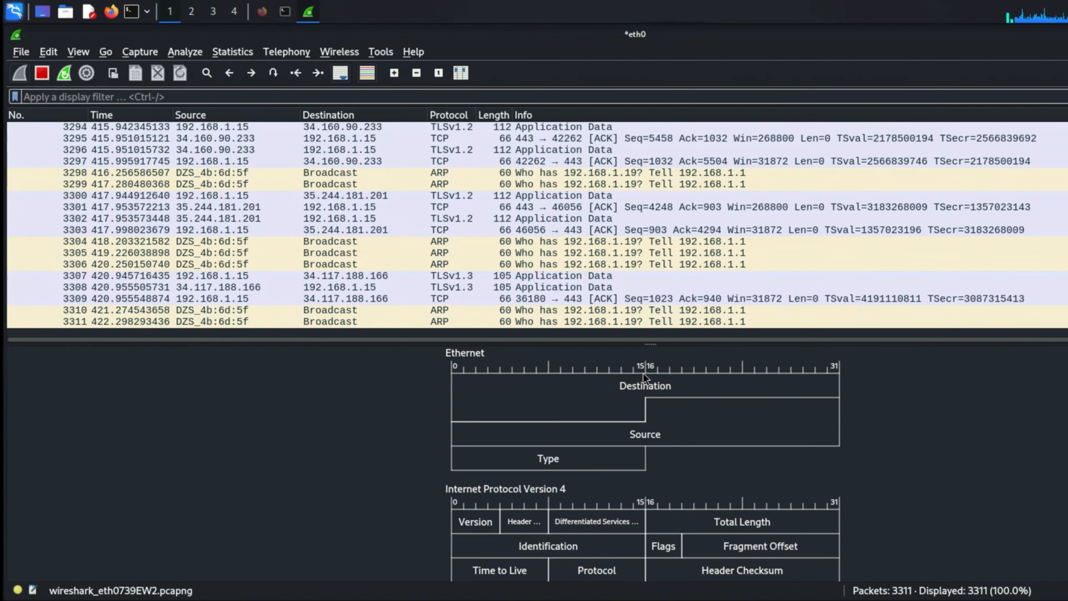
{"action": "scroll", "coordinate": [659, 478], "scroll_direction": "down", "scroll_amount": 3}
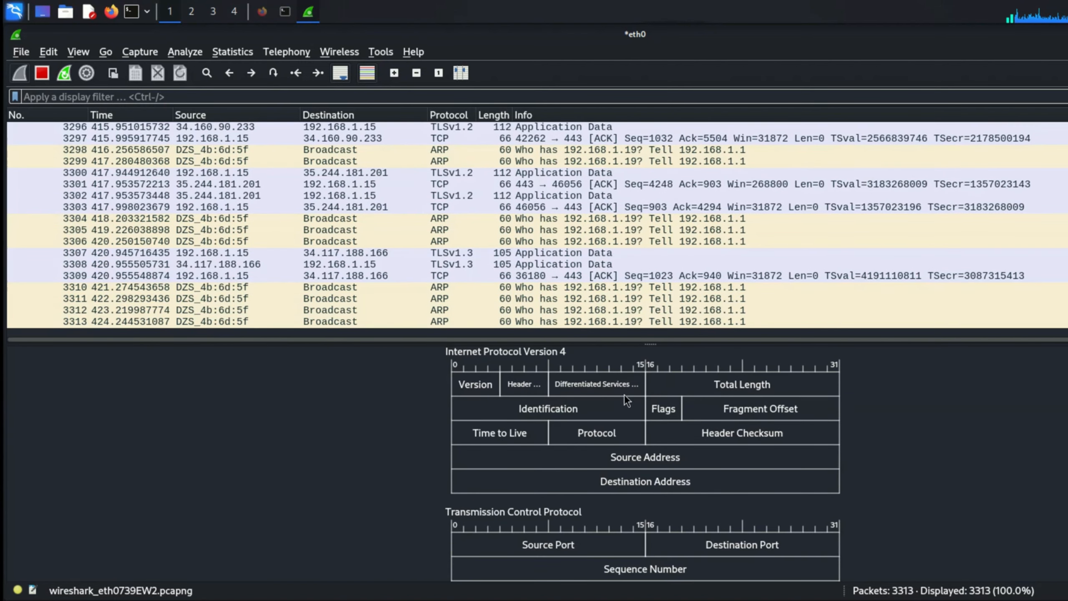
{"action": "scroll", "coordinate": [617, 440], "scroll_direction": "down", "scroll_amount": 10}
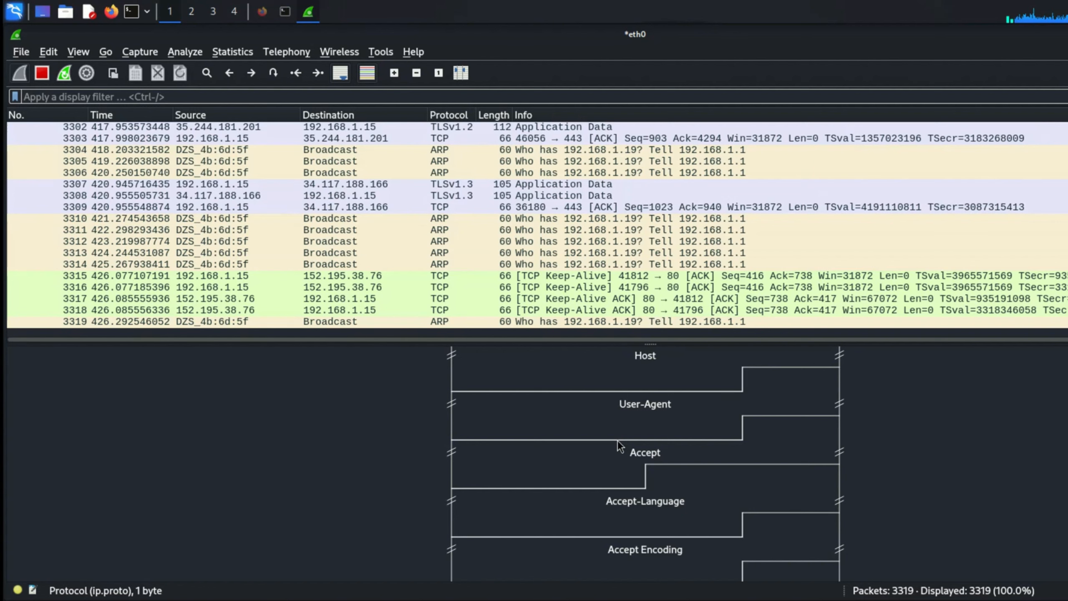
{"action": "scroll", "coordinate": [617, 440], "scroll_direction": "down", "scroll_amount": 3}
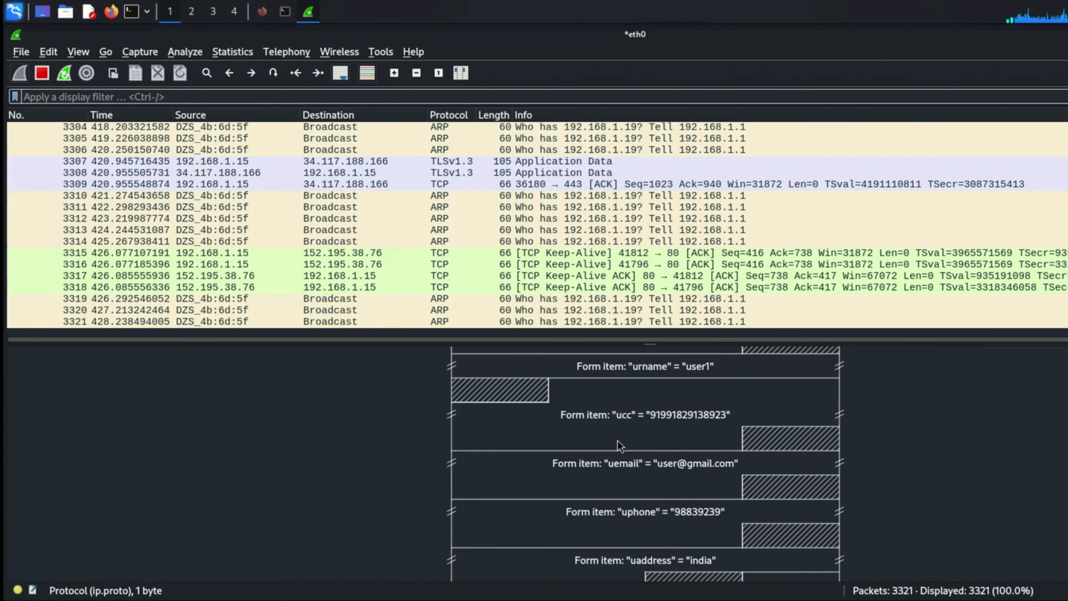
{"action": "scroll", "coordinate": [644, 444], "scroll_direction": "up", "scroll_amount": 9}
{"action": "scroll", "coordinate": [644, 444], "scroll_direction": "down", "scroll_amount": 2}
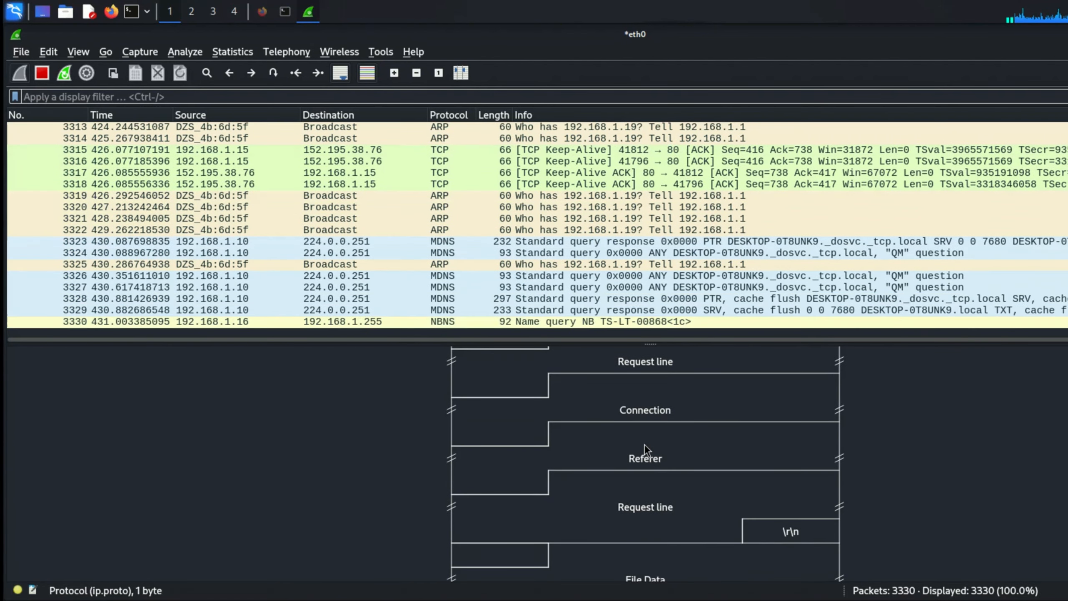
{"action": "scroll", "coordinate": [644, 445], "scroll_direction": "down", "scroll_amount": 2}
{"action": "scroll", "coordinate": [644, 444], "scroll_direction": "down", "scroll_amount": 1}
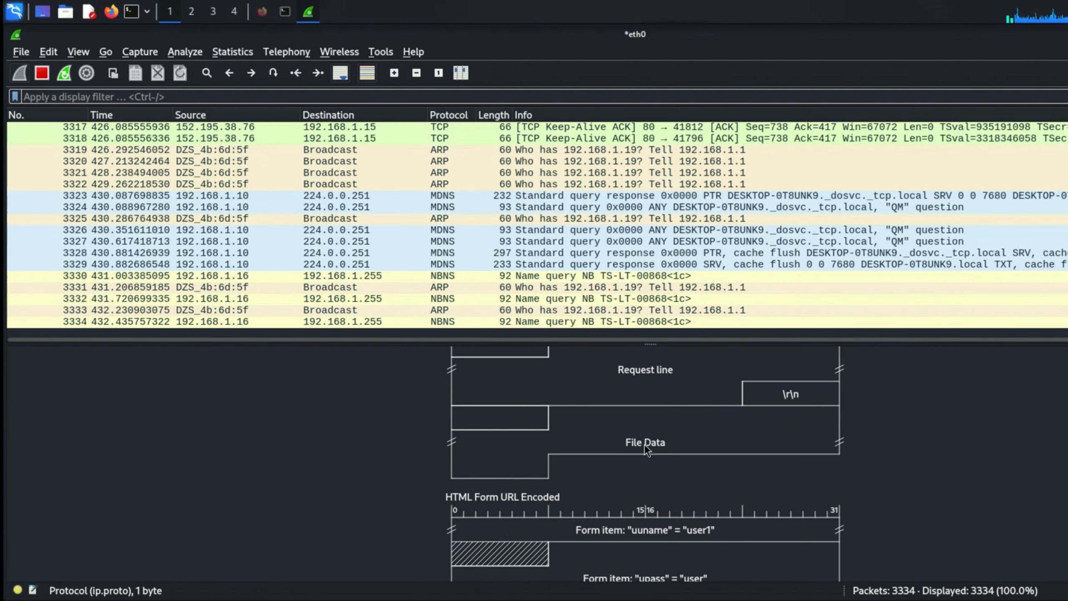
{"action": "scroll", "coordinate": [642, 541], "scroll_direction": "down", "scroll_amount": 1}
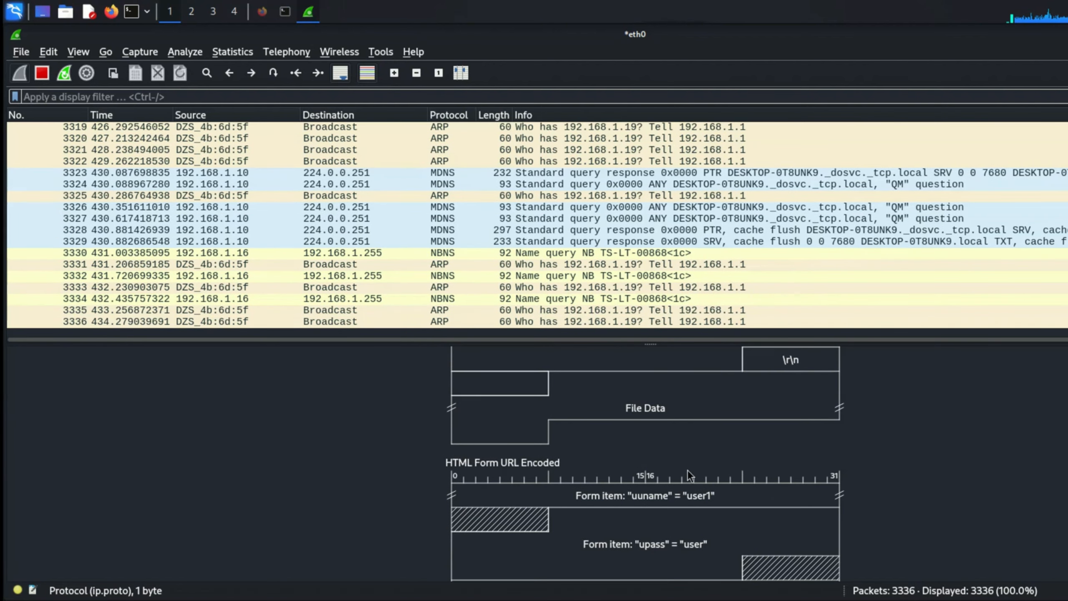
{"action": "scroll", "coordinate": [679, 523], "scroll_direction": "down", "scroll_amount": 3}
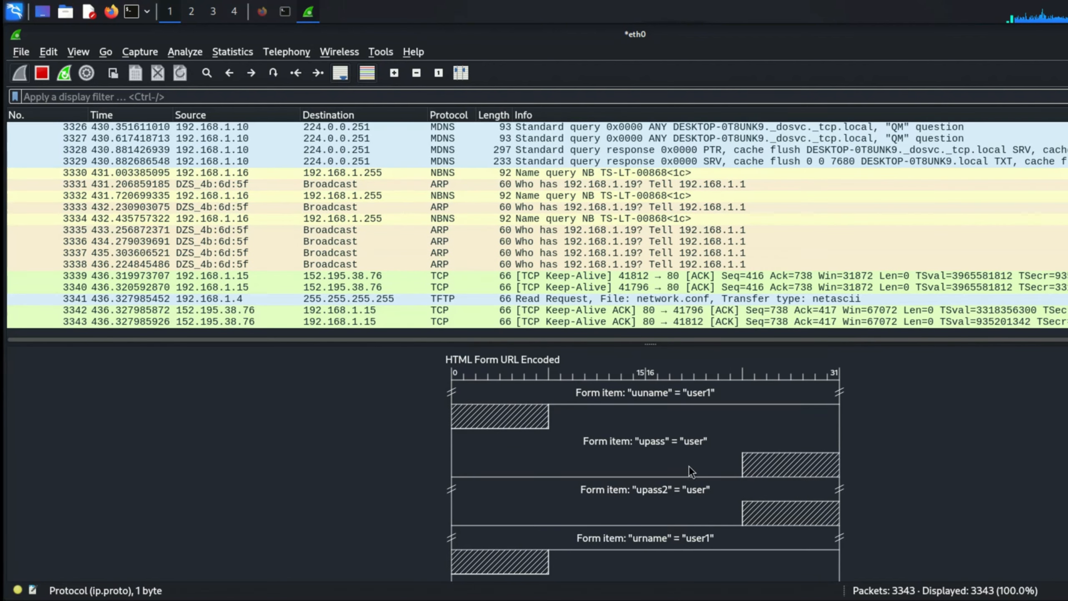
{"action": "scroll", "coordinate": [671, 481], "scroll_direction": "down", "scroll_amount": 5}
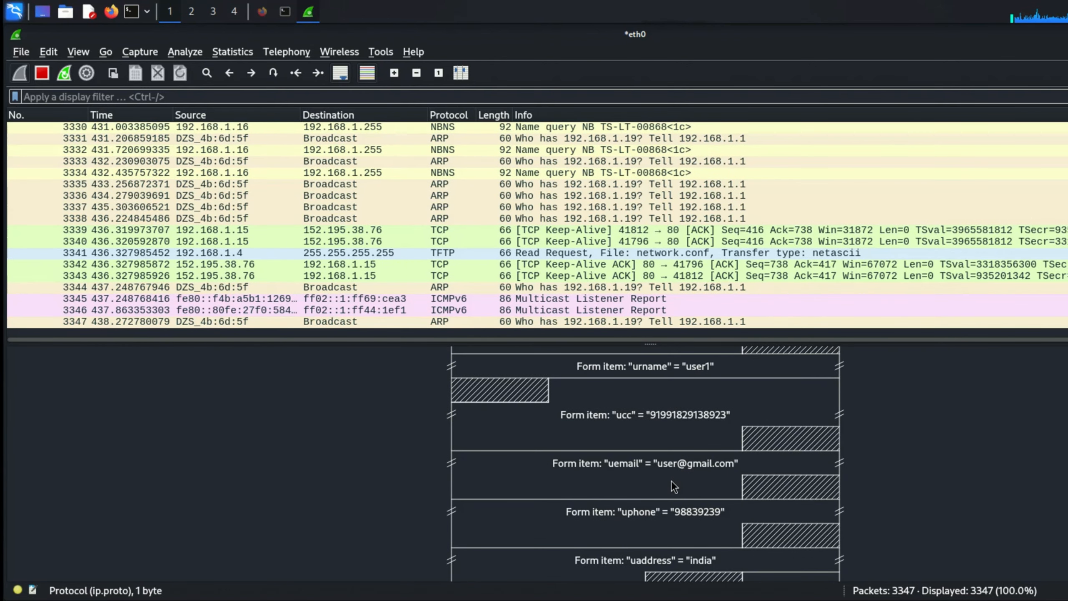
{"action": "scroll", "coordinate": [671, 481], "scroll_direction": "down", "scroll_amount": 1}
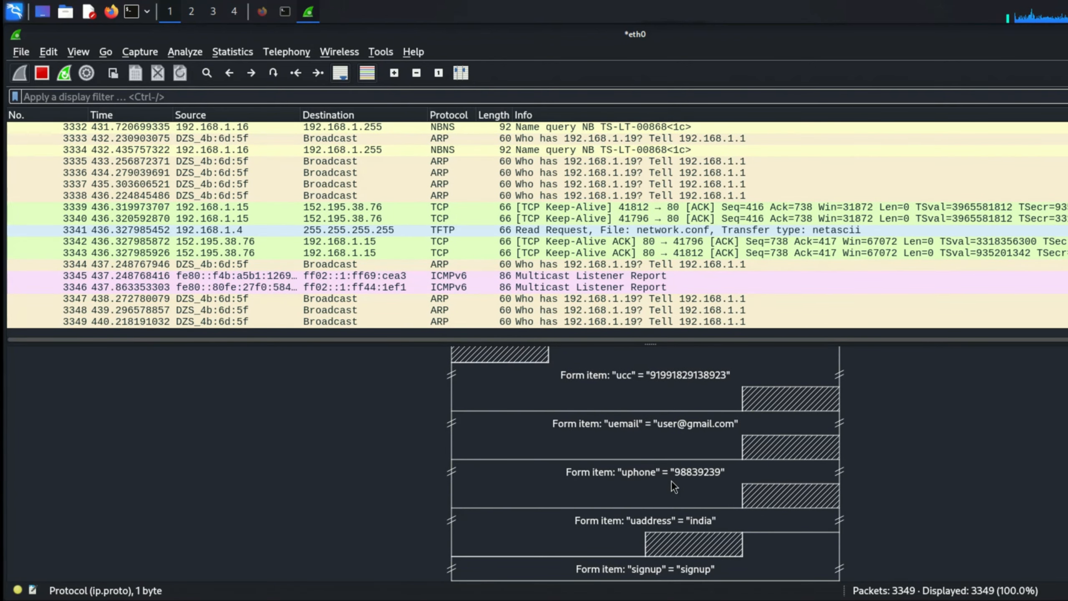
{"action": "scroll", "coordinate": [671, 480], "scroll_direction": "up", "scroll_amount": 15}
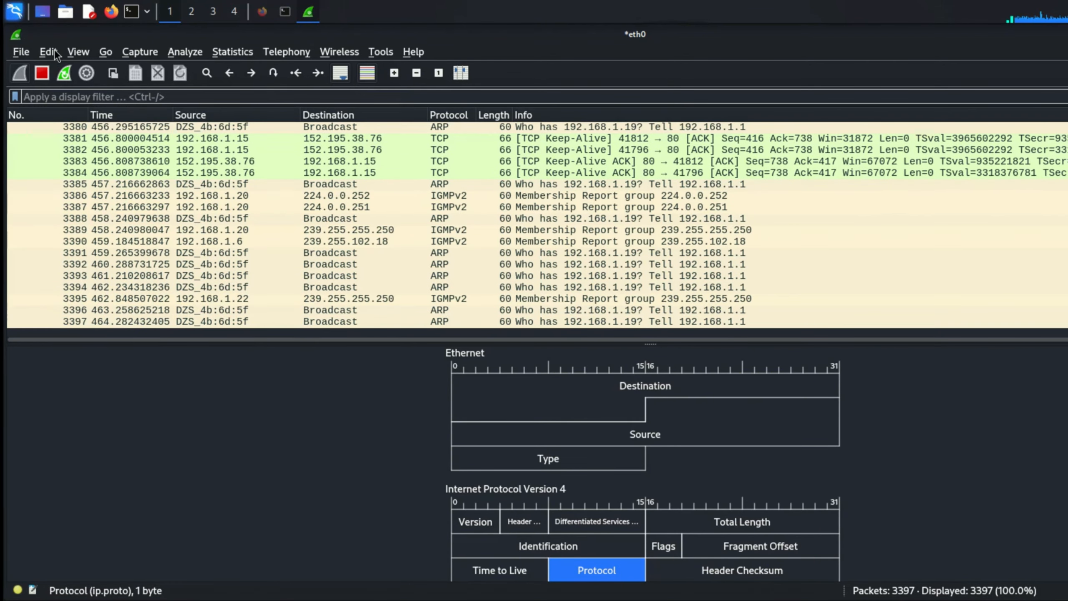
- Switch Pane 3 in the Layout preferences back to Packet Details and apply it
{"action": "left_click", "coordinate": [50, 51]}
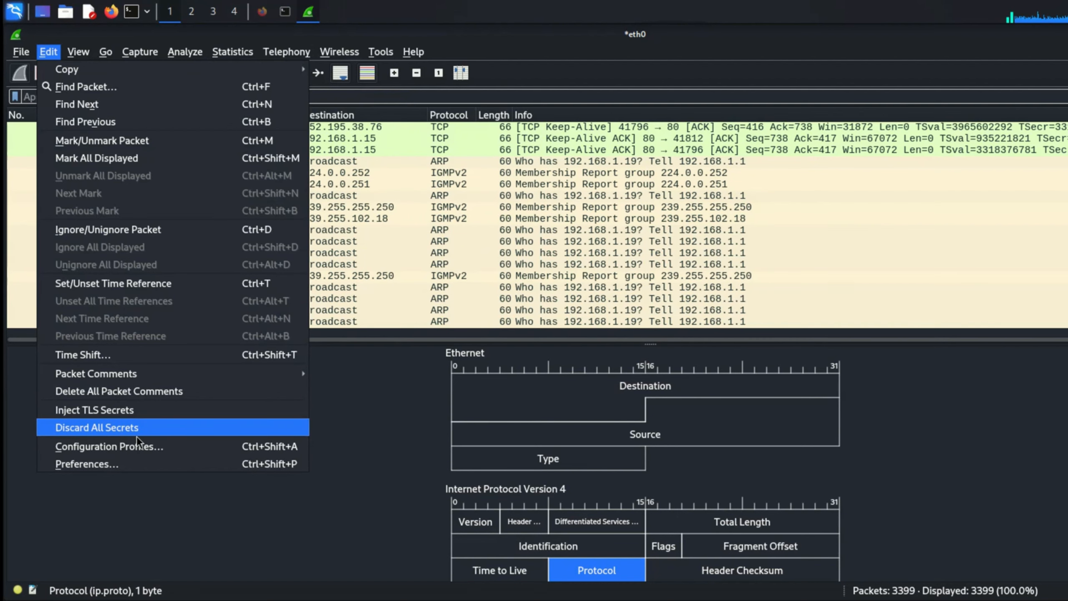
{"action": "left_click", "coordinate": [125, 466]}
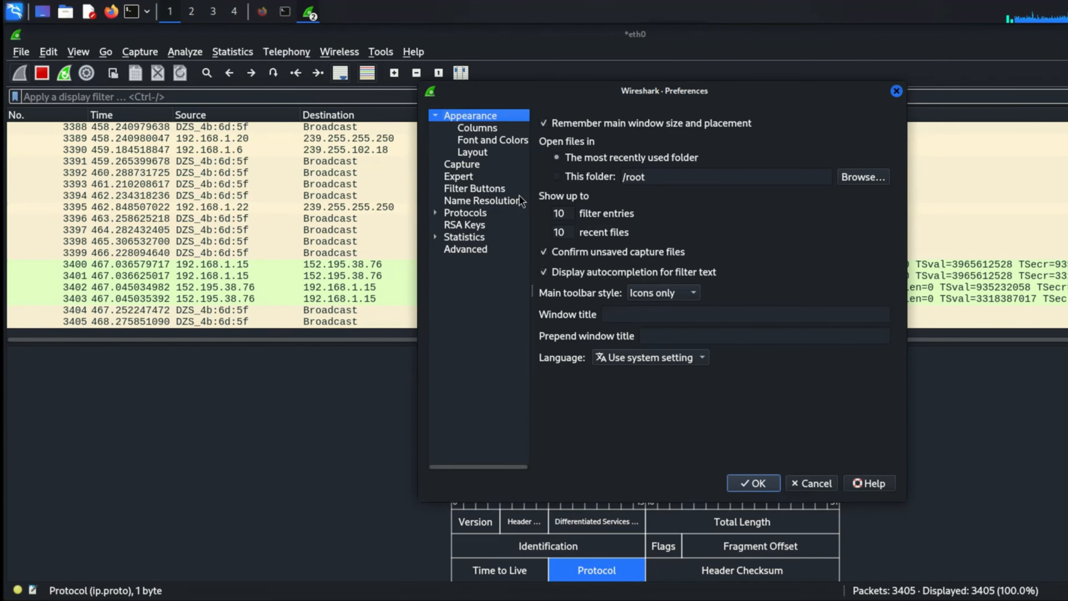
{"action": "left_click", "coordinate": [473, 153]}
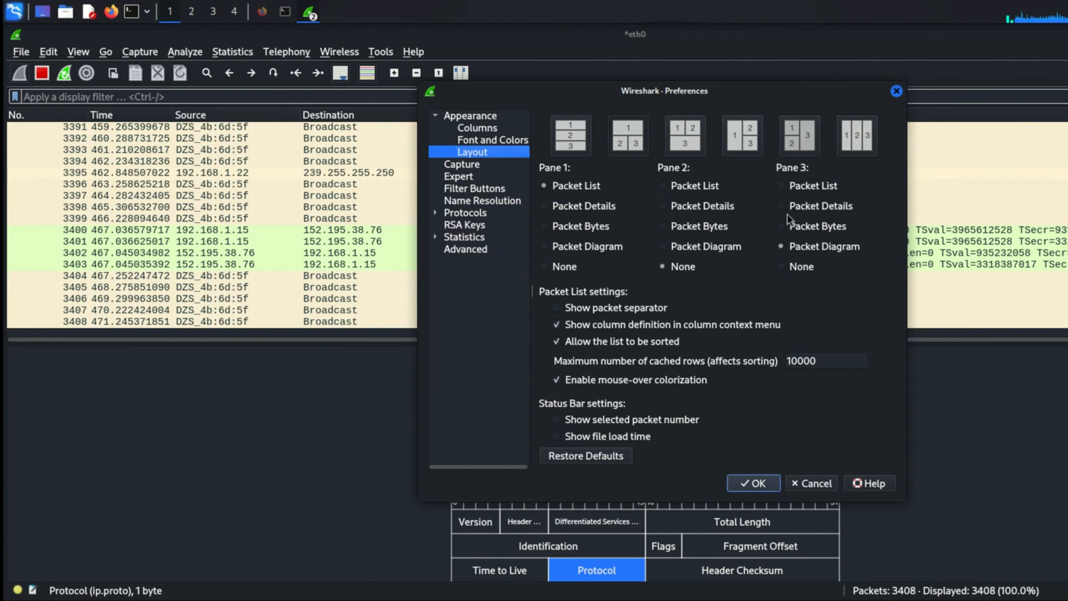
{"action": "left_click", "coordinate": [786, 202]}
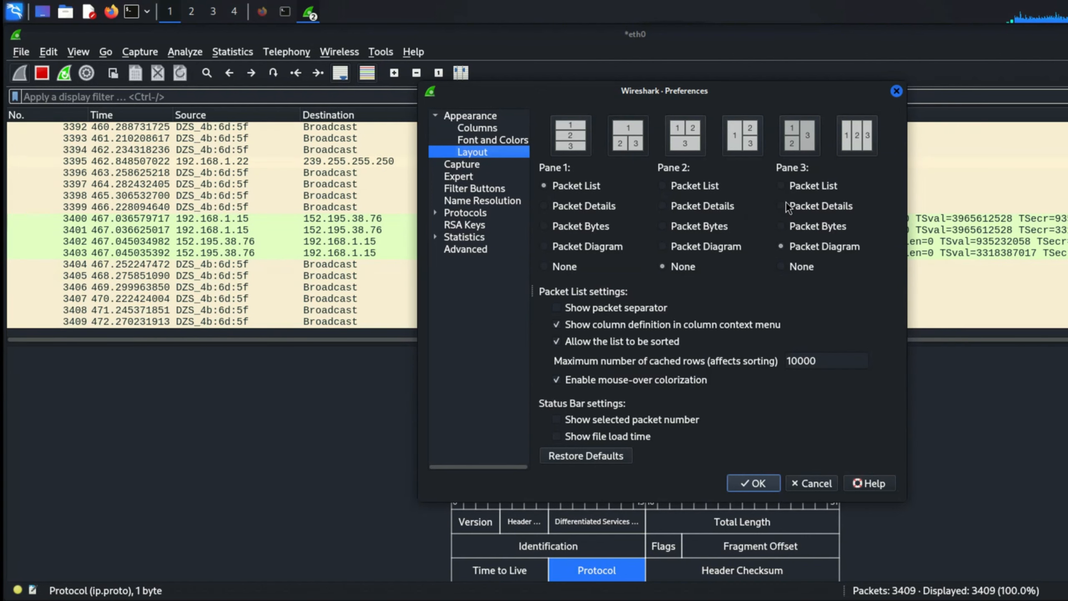
{"action": "left_click", "coordinate": [749, 486]}
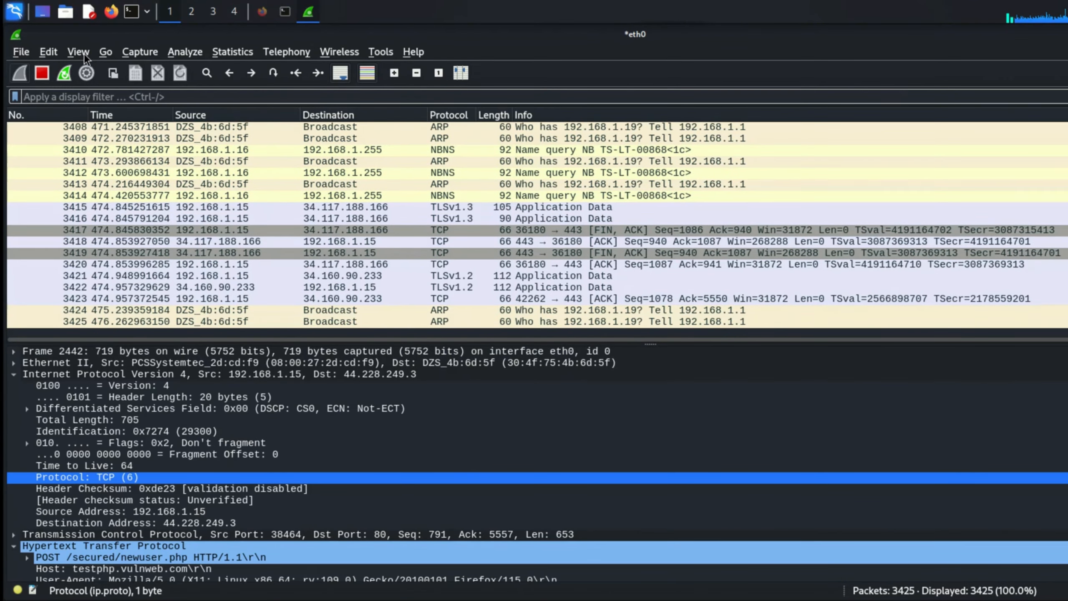
{"action": "left_click", "coordinate": [83, 53]}
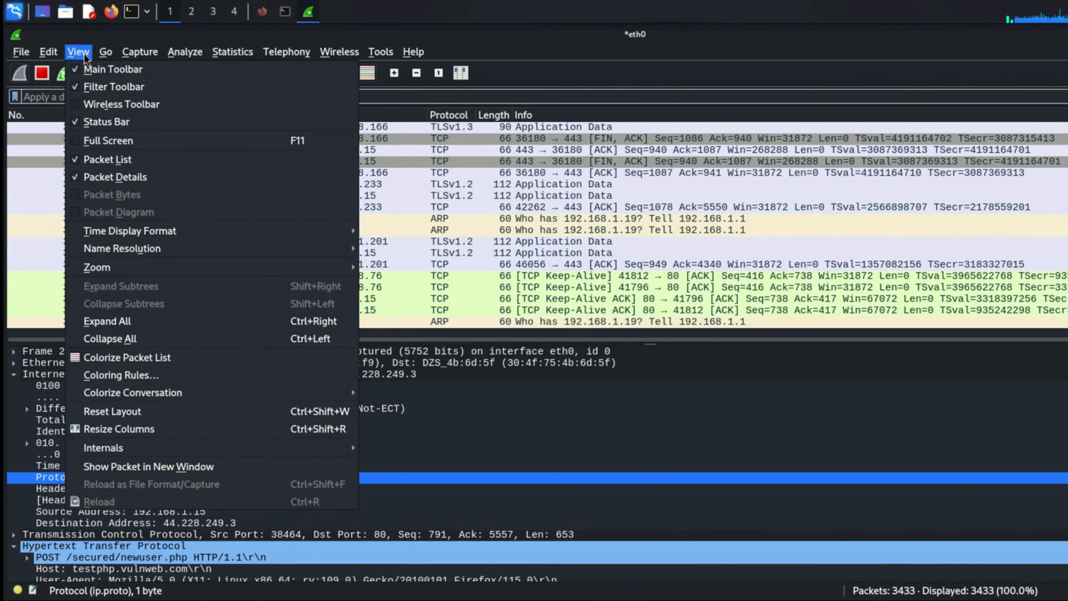
{"action": "left_click", "coordinate": [84, 53]}
{"action": "left_click", "coordinate": [134, 50]}
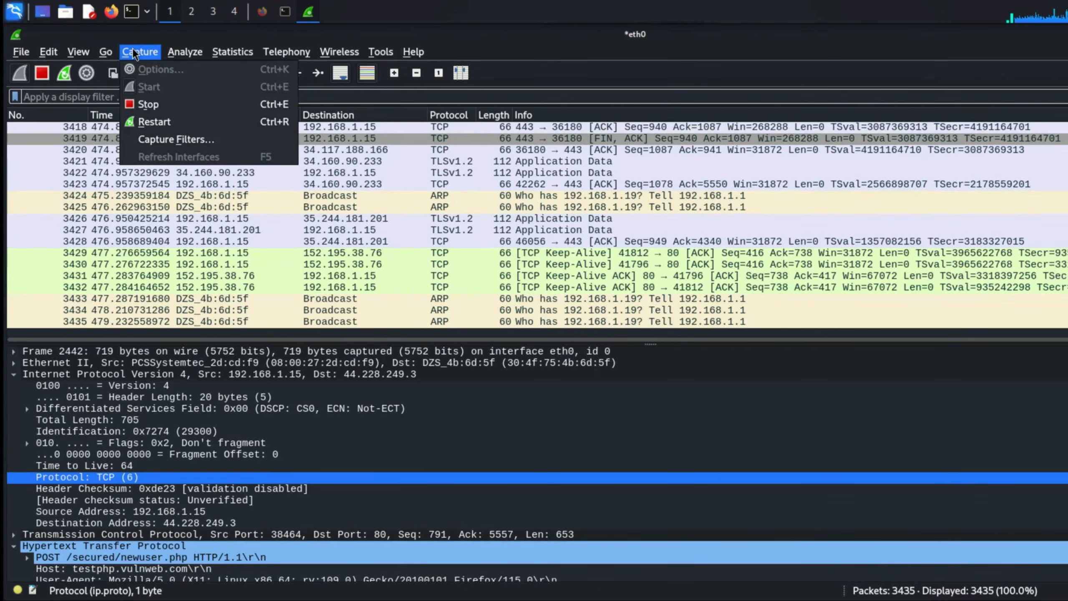
{"action": "mouse_move", "coordinate": [173, 50]}
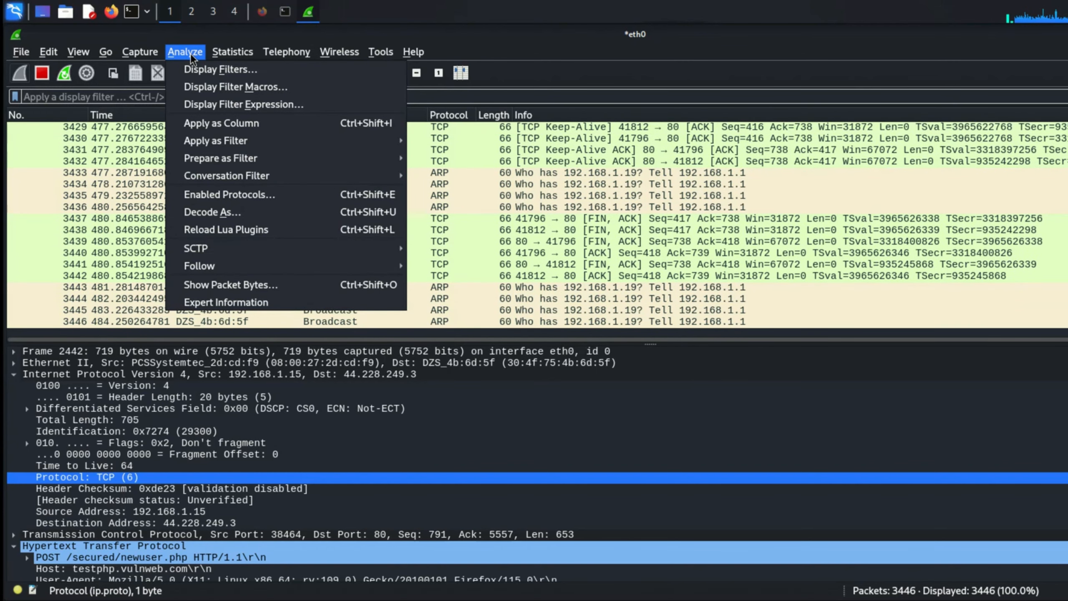
{"action": "left_click", "coordinate": [192, 69]}
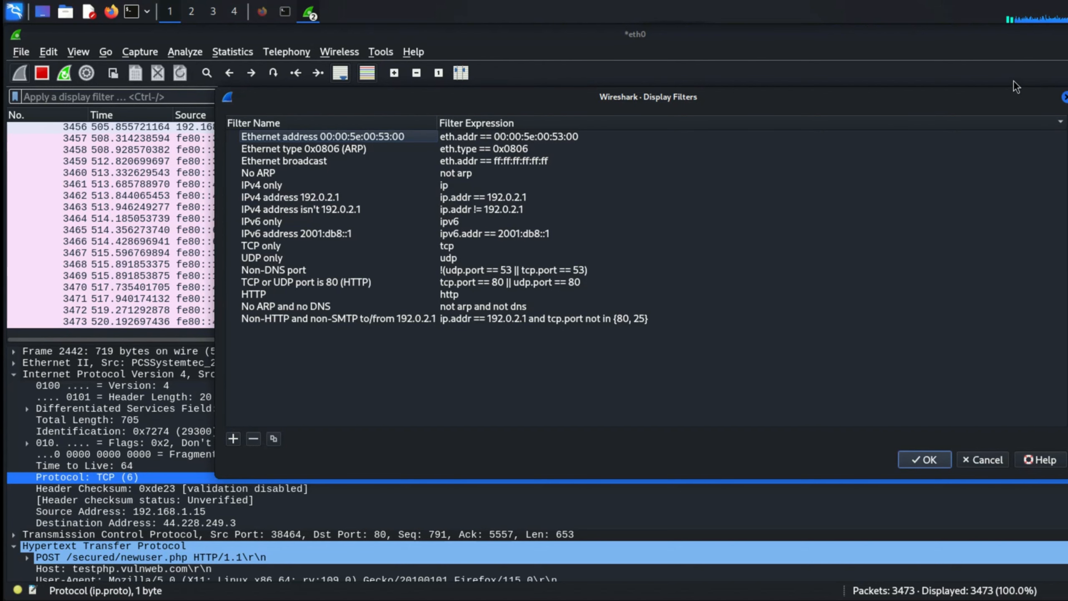
{"action": "left_click", "coordinate": [1063, 97]}
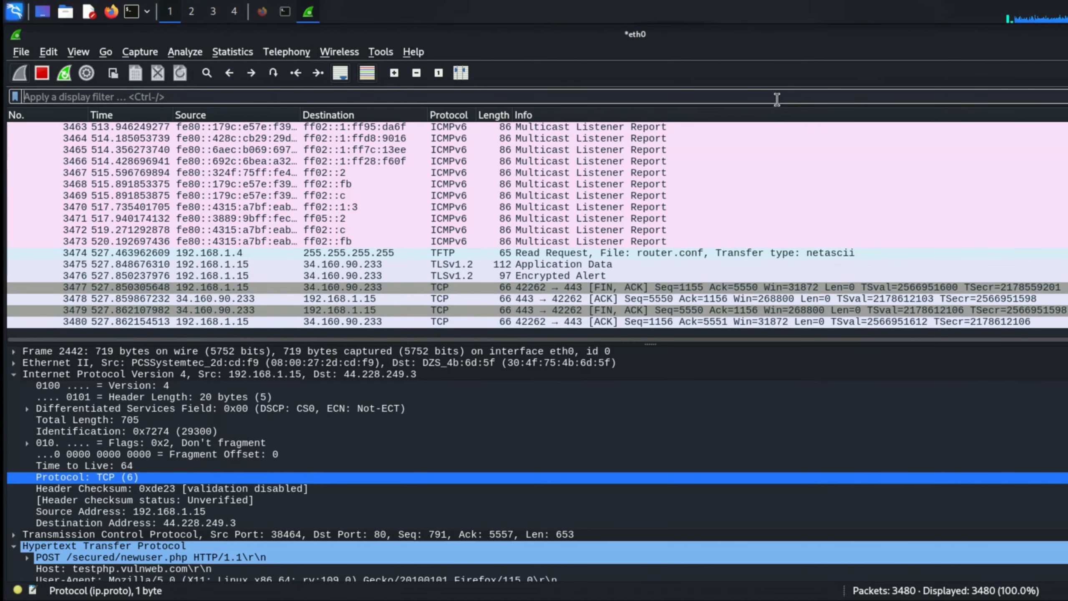
- Apply the display filter ip.addr == 192.168.1.15 to the live capture
{"action": "left_click", "coordinate": [776, 98]}
{"action": "type", "text": "ip.add"}
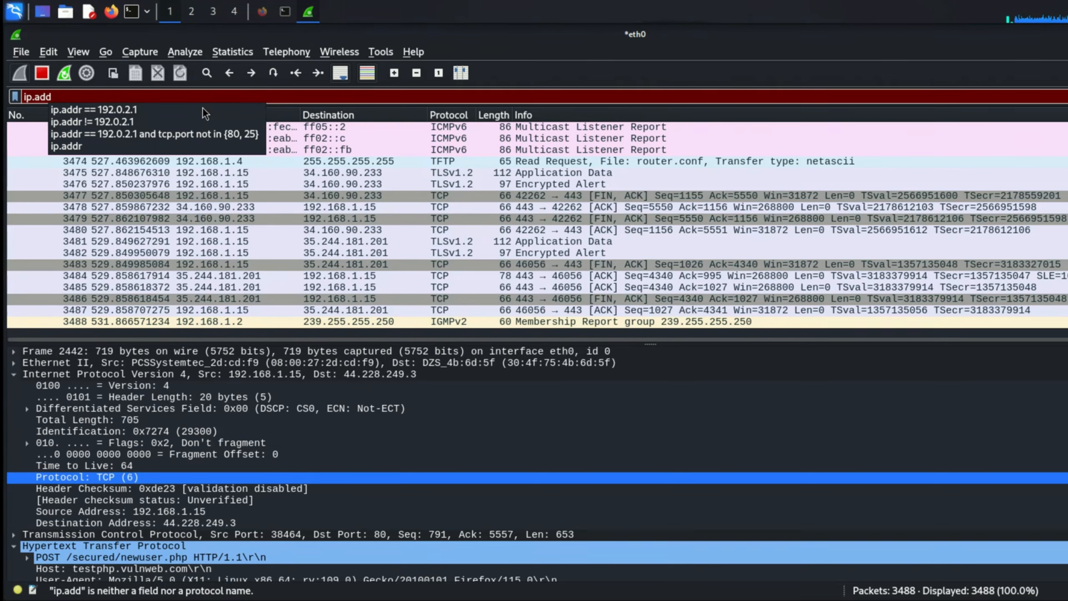
{"action": "left_click", "coordinate": [193, 113]}
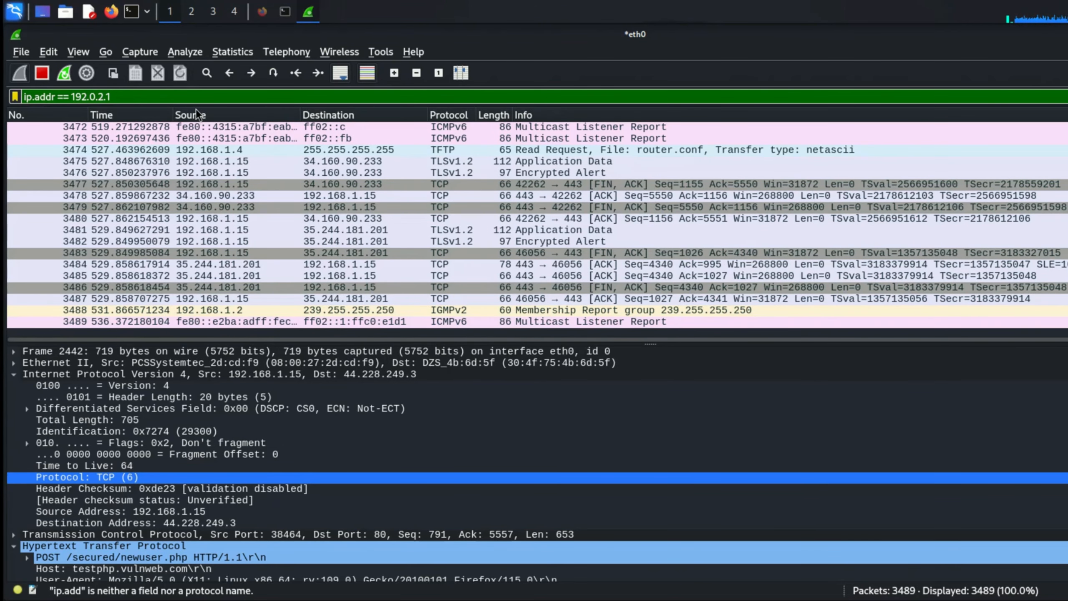
{"action": "key", "text": "BackSpace"}
{"action": "key", "text": "BackSpace"}
{"action": "key", "text": "BackSpace"}
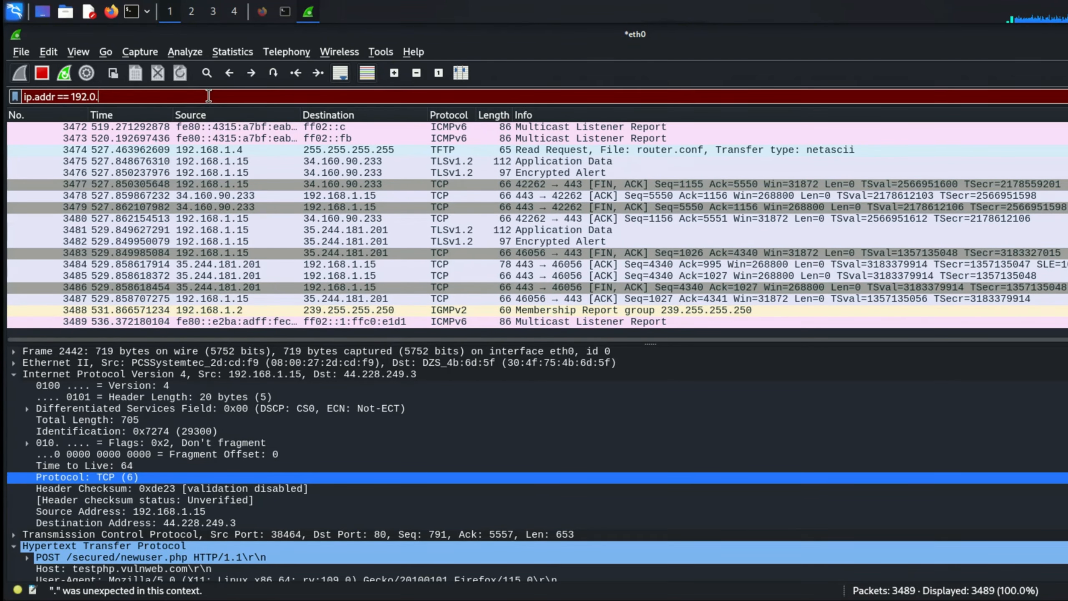
{"action": "key", "text": "BackSpace"}
{"action": "key", "text": "BackSpace"}
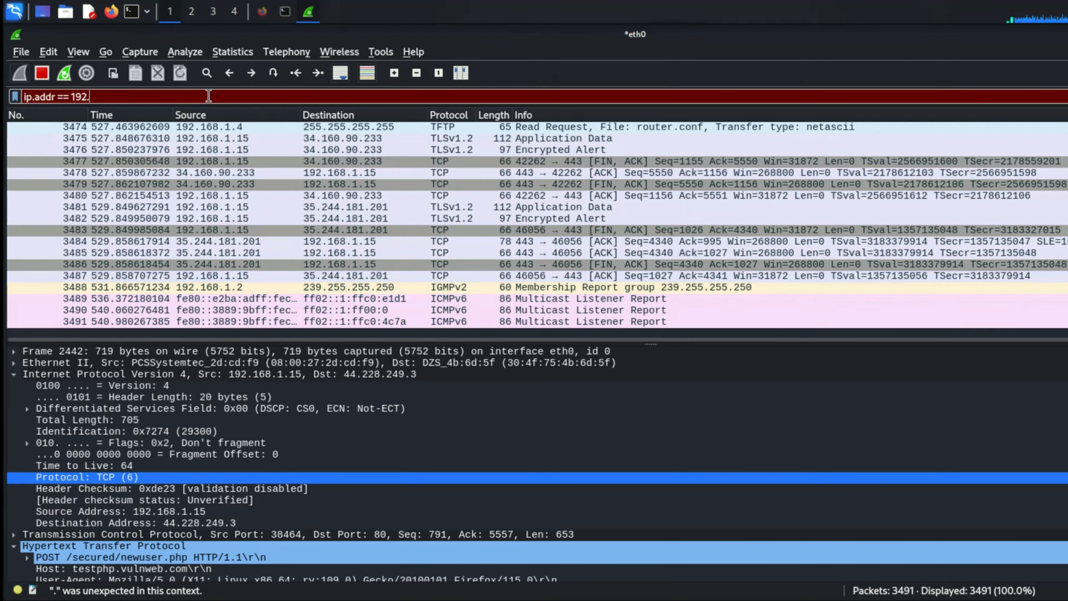
{"action": "type", "text": "168"}
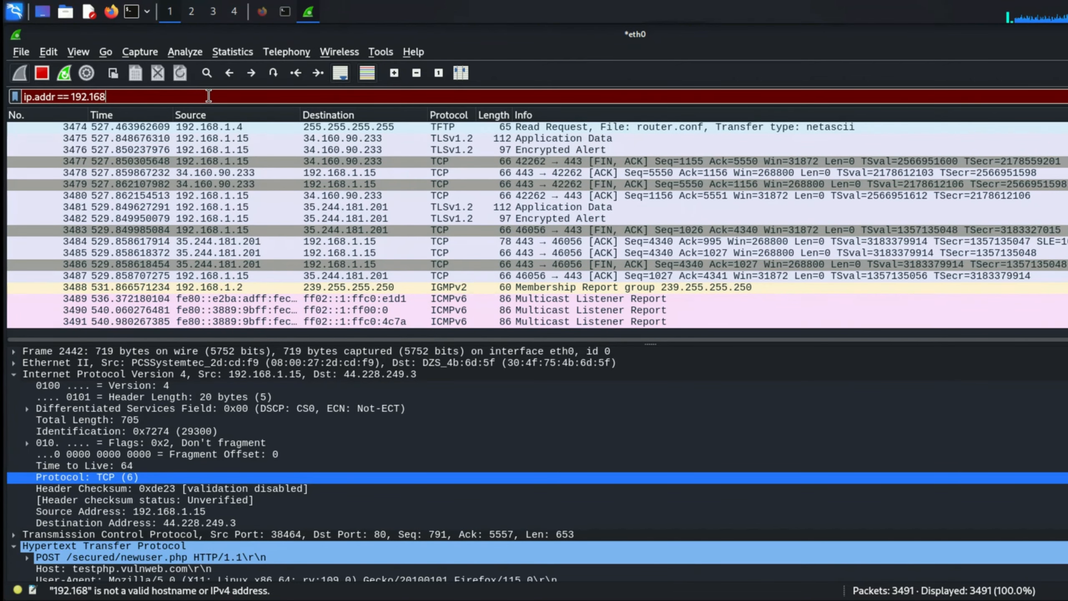
{"action": "type", "text": ".1."}
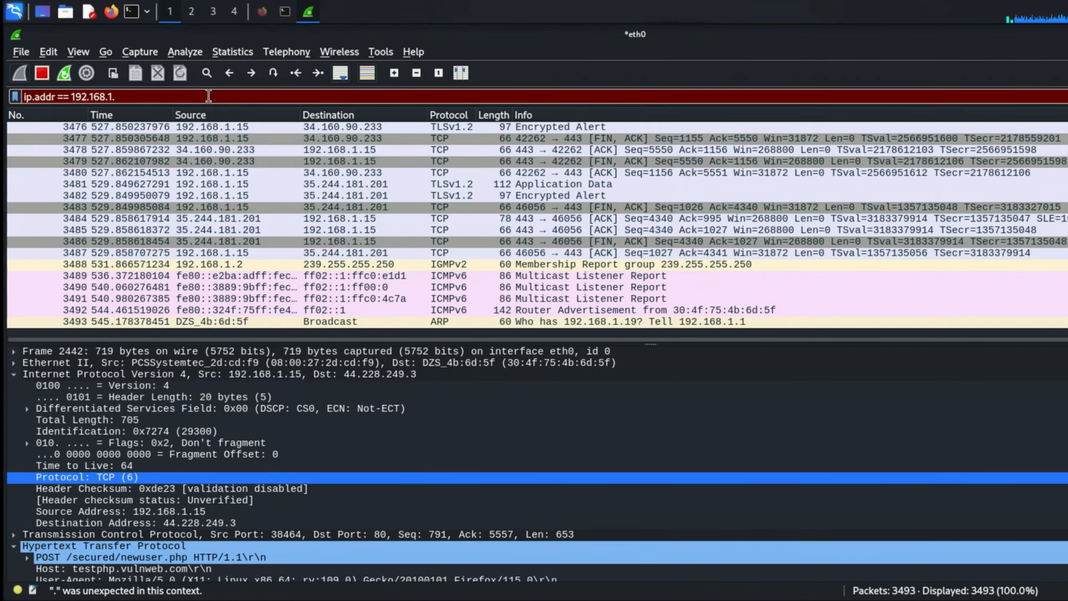
{"action": "type", "text": "15"}
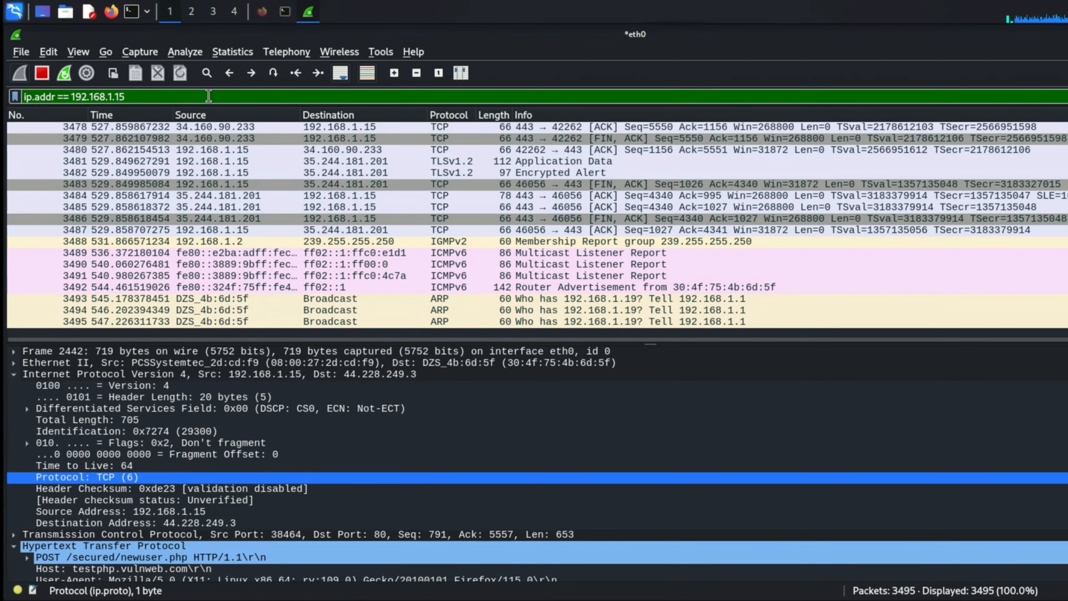
{"action": "key", "text": "Return"}
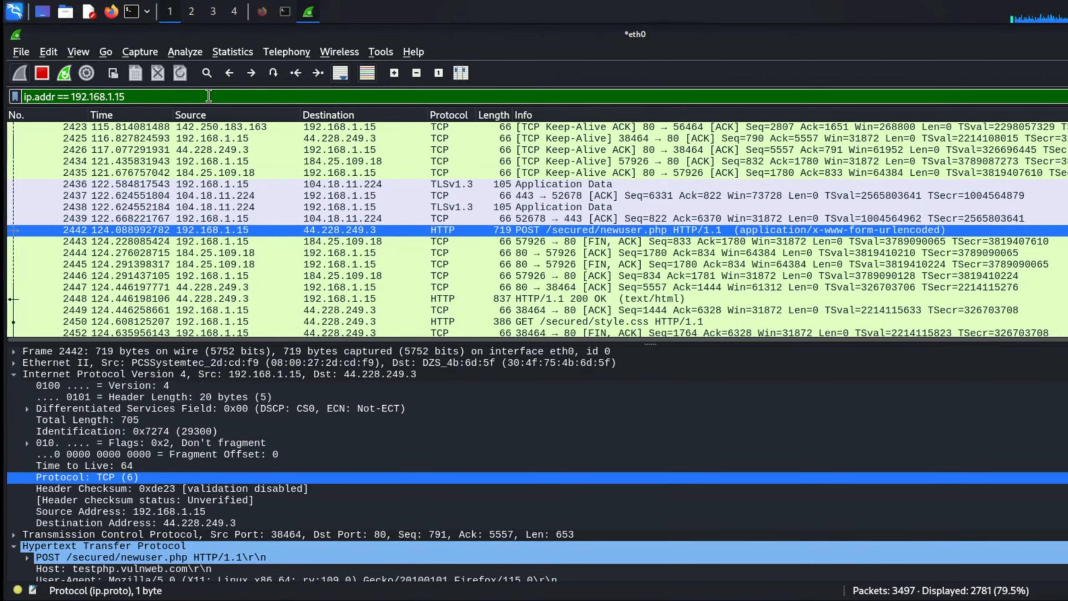
- Scroll through the packets to and from 192.168.1.15
{"action": "scroll", "coordinate": [200, 274], "scroll_direction": "down", "scroll_amount": 7}
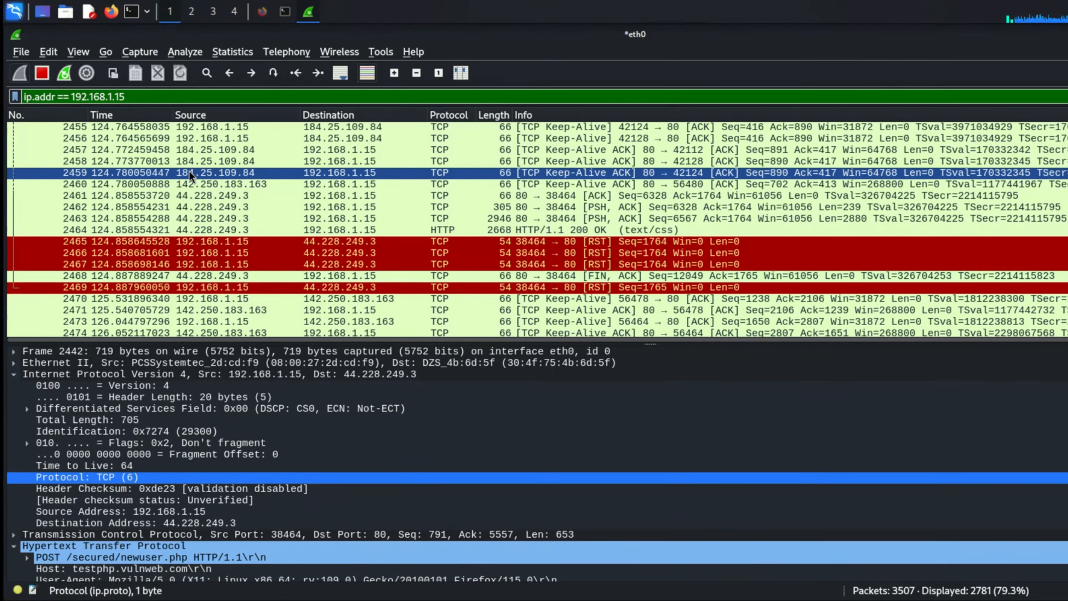
{"action": "scroll", "coordinate": [188, 169], "scroll_direction": "up", "scroll_amount": 2}
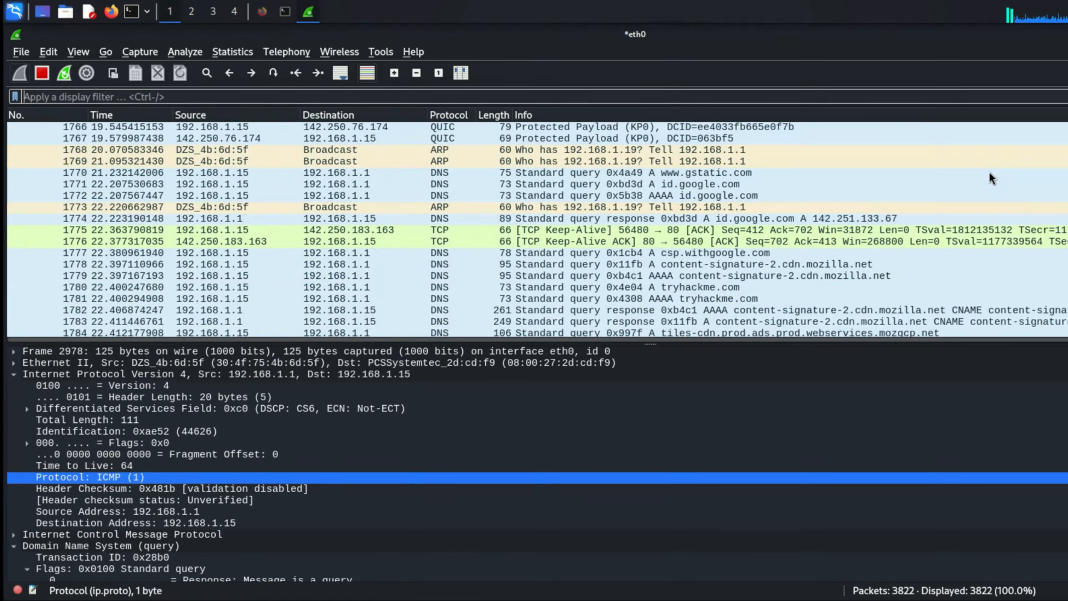
{"action": "scroll", "coordinate": [990, 177], "scroll_direction": "up", "scroll_amount": 20}
{"action": "scroll", "coordinate": [990, 178], "scroll_direction": "up", "scroll_amount": 20}
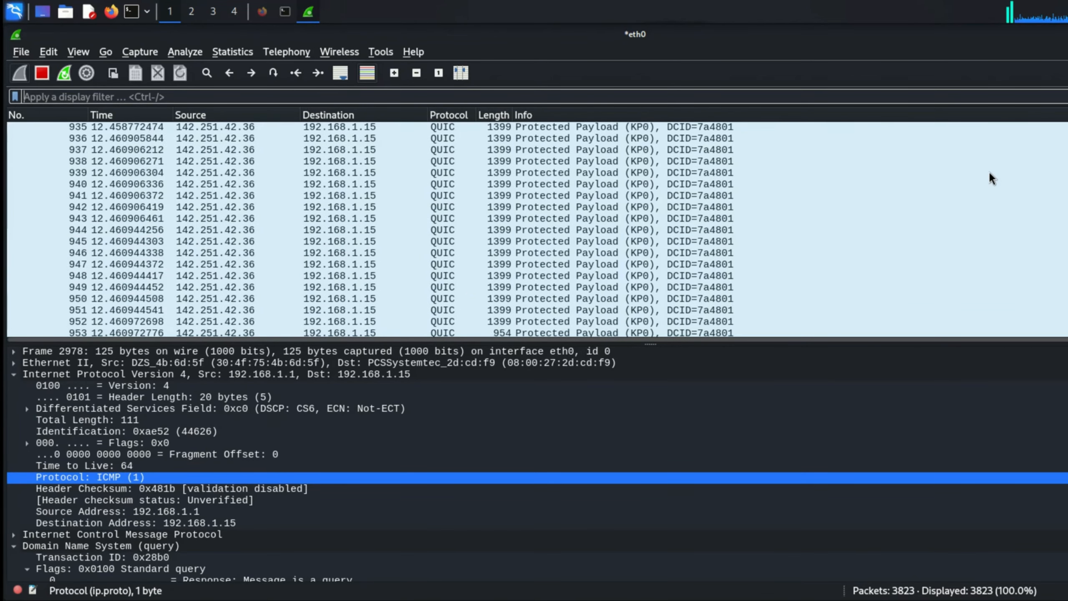
- Open the Coloring Rules editor and inspect the HSRP State Change rule's filter expression
{"action": "left_click", "coordinate": [76, 51]}
{"action": "mouse_move", "coordinate": [83, 394]}
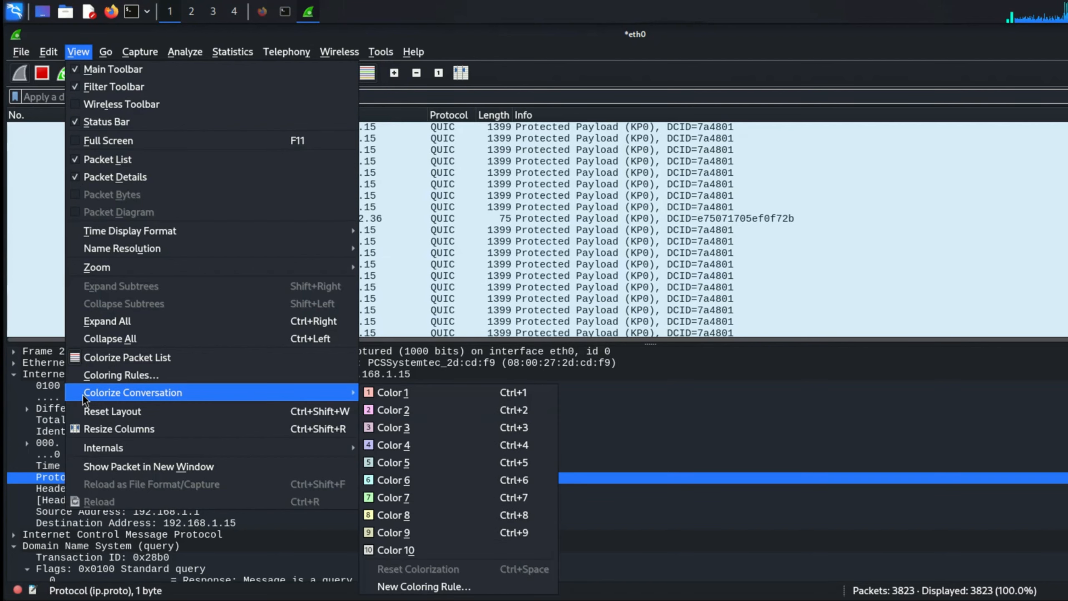
{"action": "left_click", "coordinate": [114, 375]}
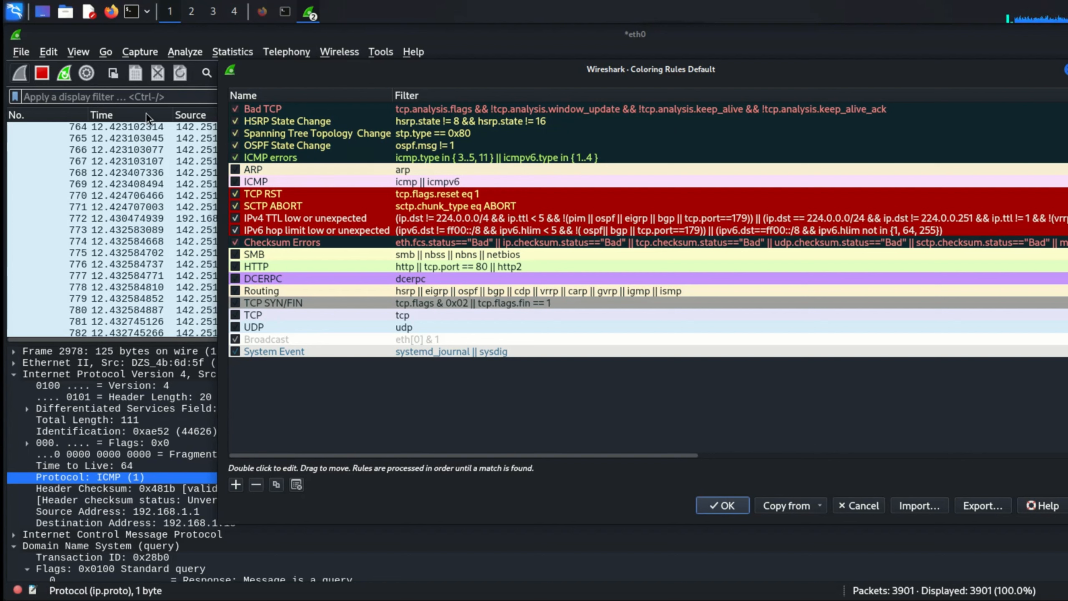
{"action": "left_click", "coordinate": [466, 122]}
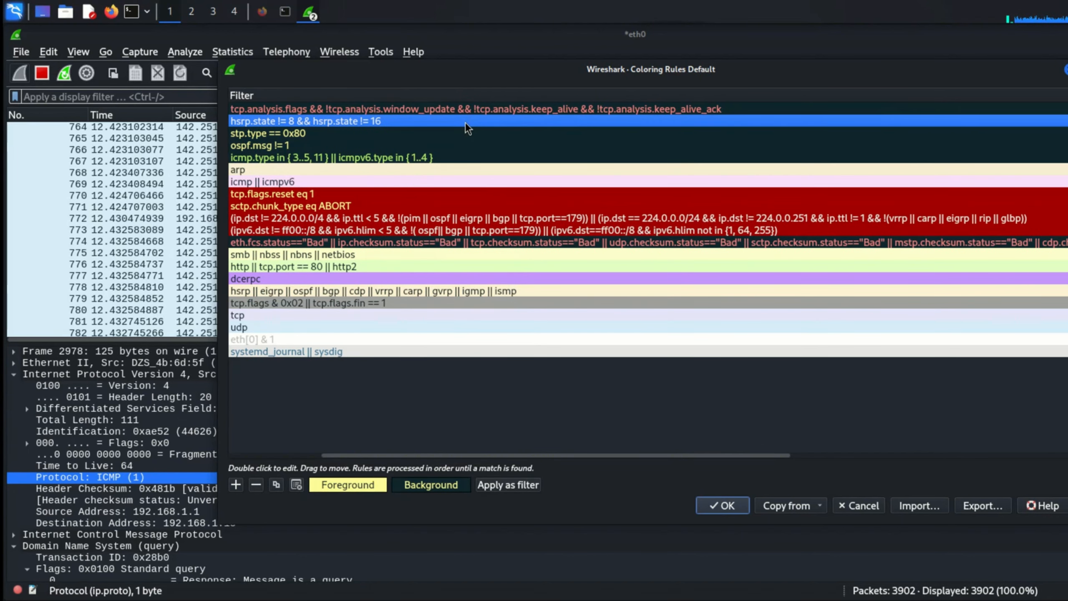
{"action": "double_click", "coordinate": [466, 122]}
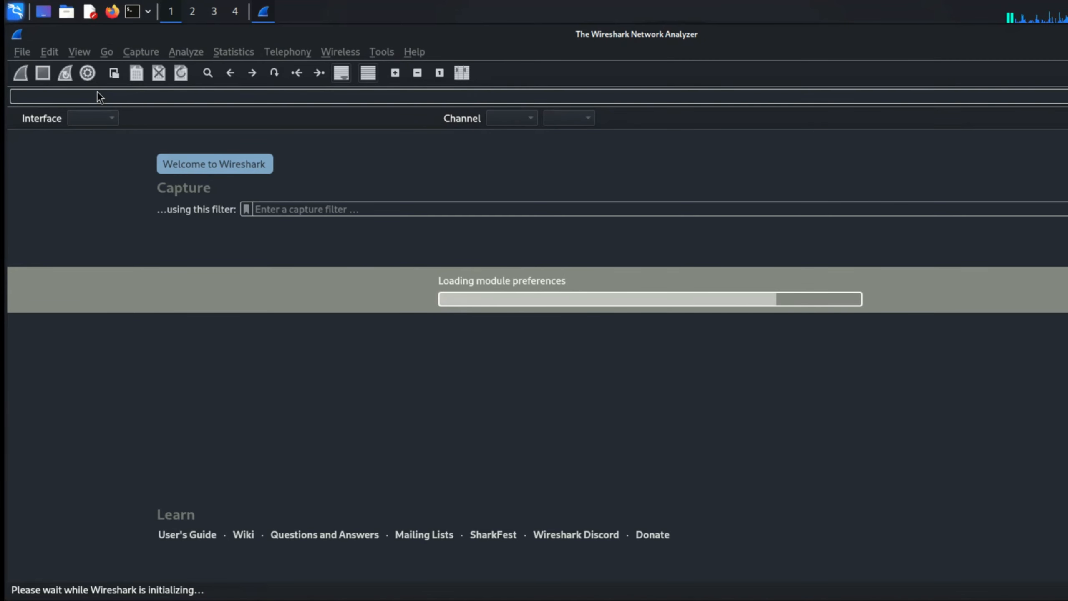
- Look over the File menu entries, then bring up the Open Capture File dialog at /root
{"action": "left_click", "coordinate": [20, 51]}
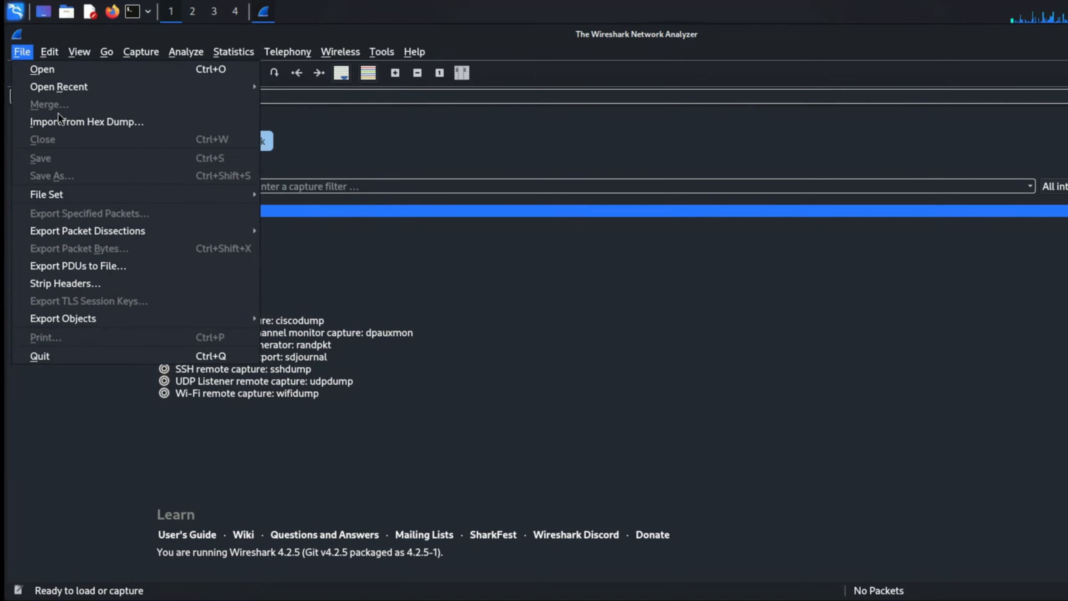
{"action": "mouse_move", "coordinate": [65, 199]}
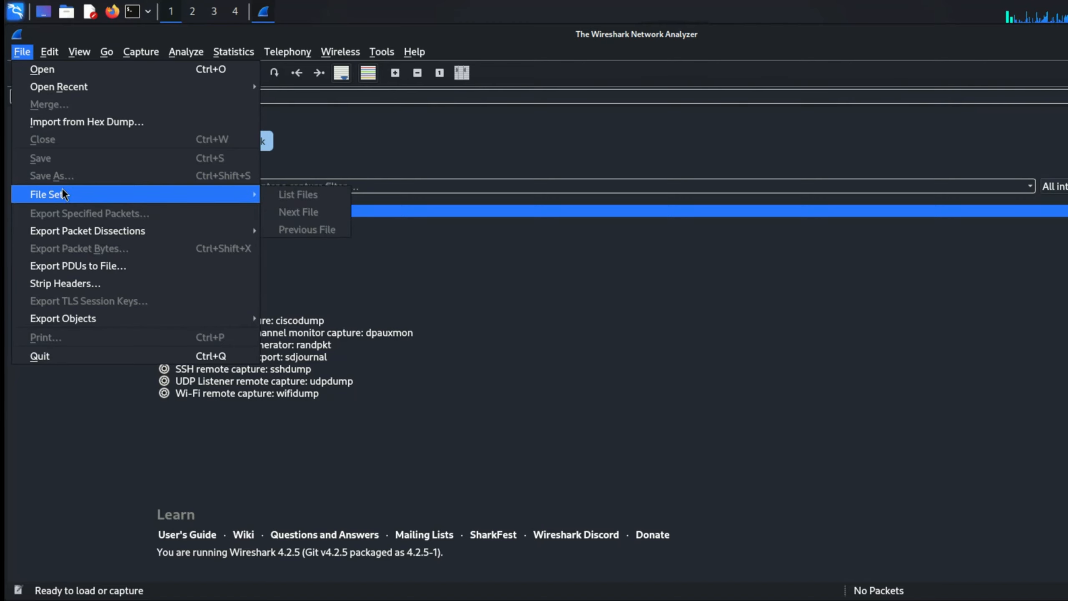
{"action": "key", "text": "Escape"}
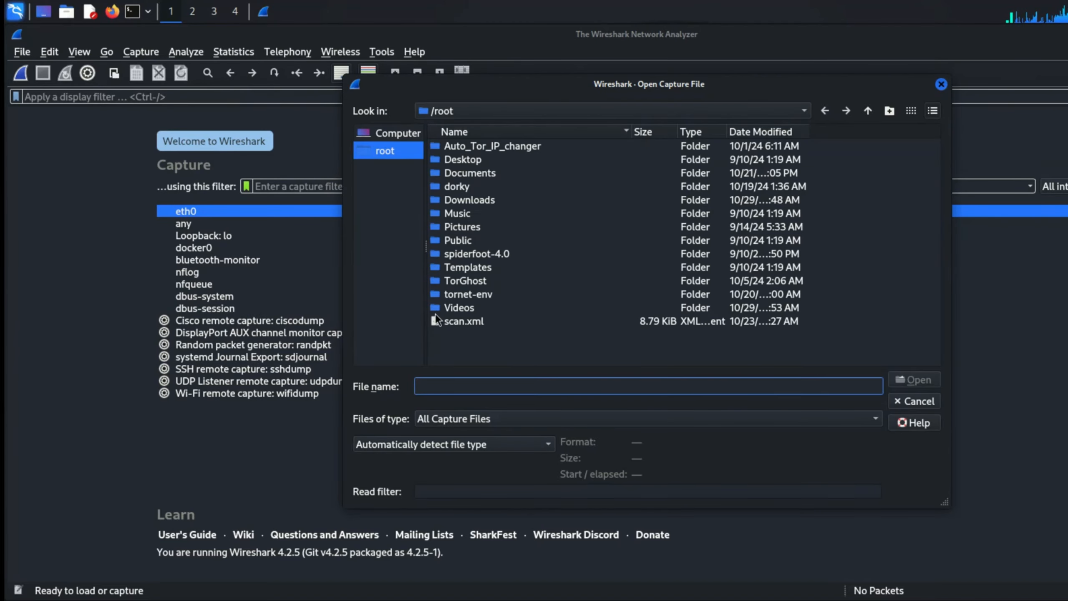
- Open 2024-09-04-traffic-analysis-exercise.pcap from the /root/Downloads folder
{"action": "left_click", "coordinate": [458, 200]}
{"action": "double_click", "coordinate": [458, 200]}
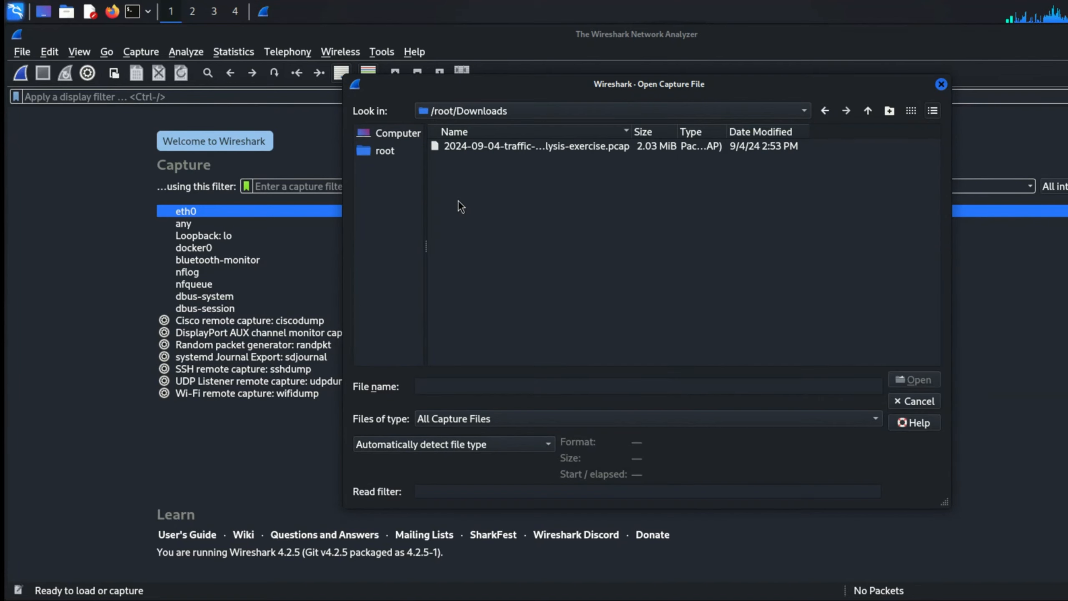
{"action": "left_click", "coordinate": [482, 148]}
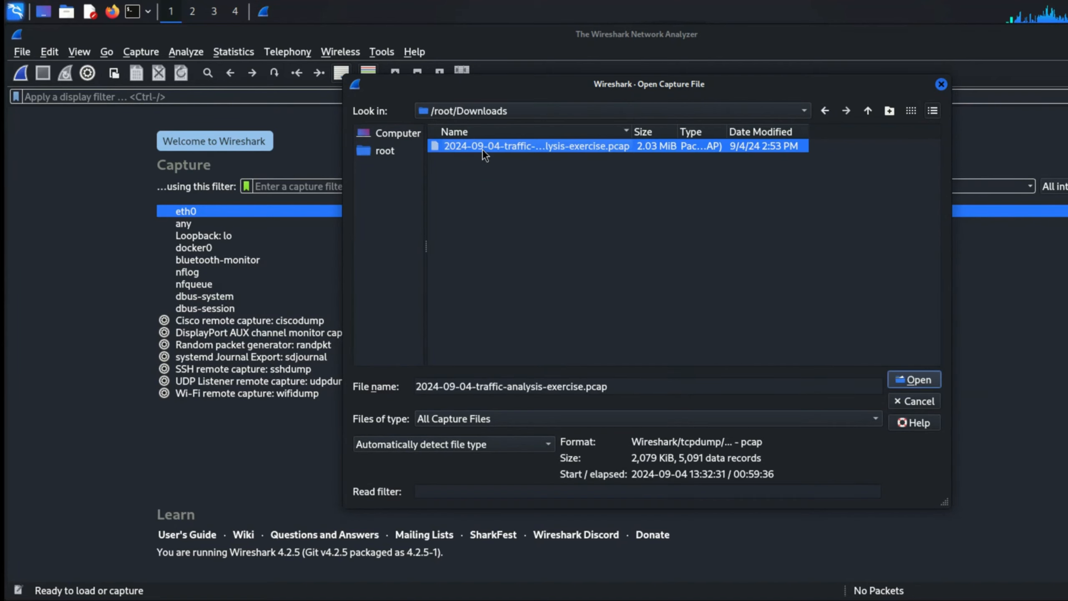
{"action": "left_click", "coordinate": [916, 380]}
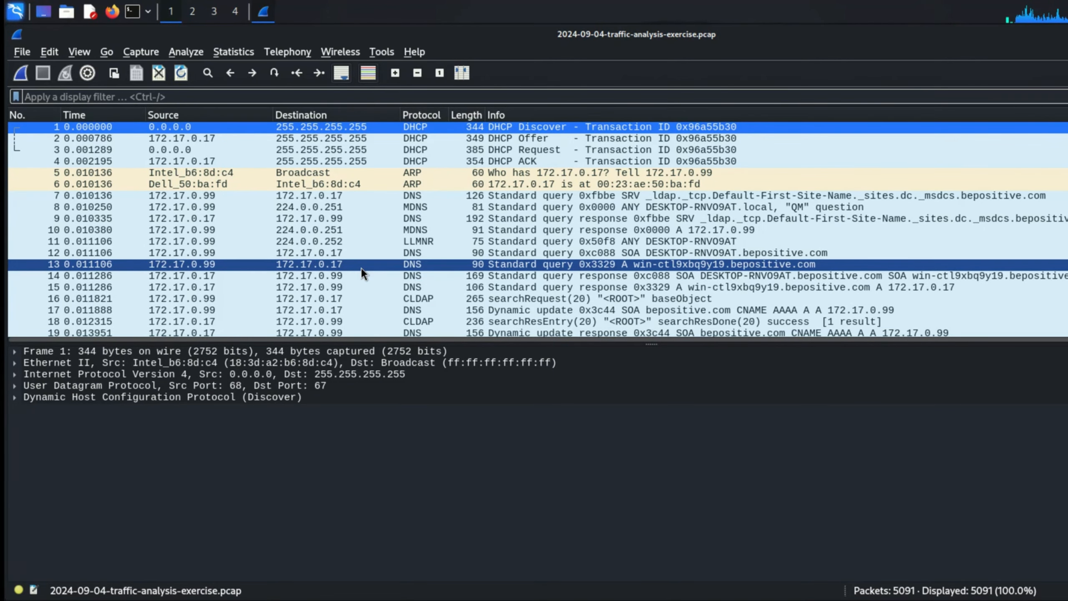
- Scroll through the 5091 packets and inspect the HTTP request body sent to 79.124.78.197/foots.php
{"action": "scroll", "coordinate": [364, 273], "scroll_direction": "down", "scroll_amount": 20}
{"action": "scroll", "coordinate": [362, 269], "scroll_direction": "down", "scroll_amount": 20}
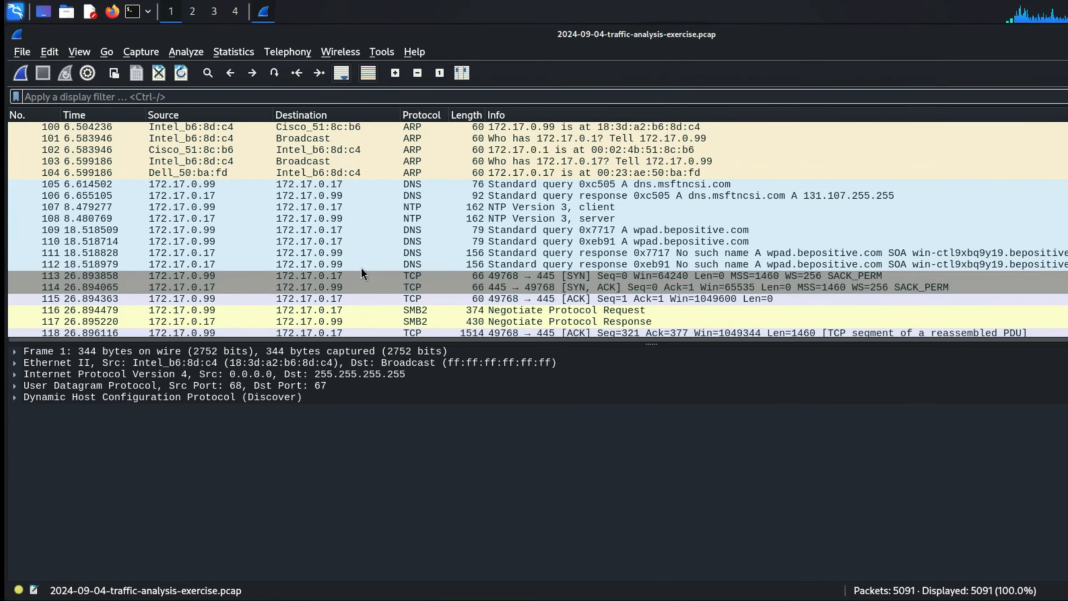
{"action": "scroll", "coordinate": [362, 269], "scroll_direction": "up", "scroll_amount": 20}
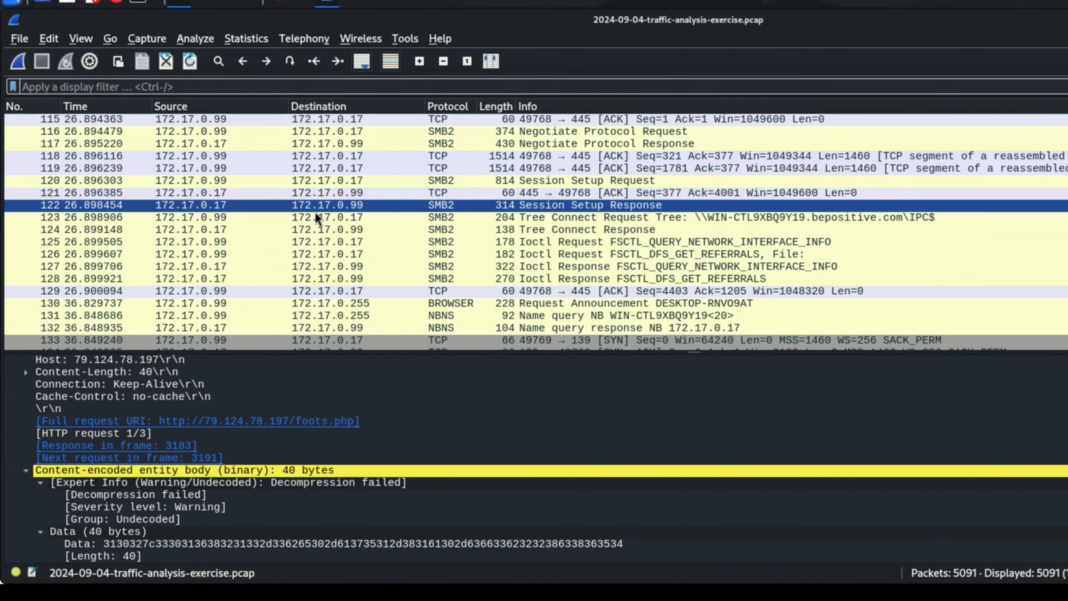
{"action": "scroll", "coordinate": [627, 263], "scroll_direction": "down", "scroll_amount": 20}
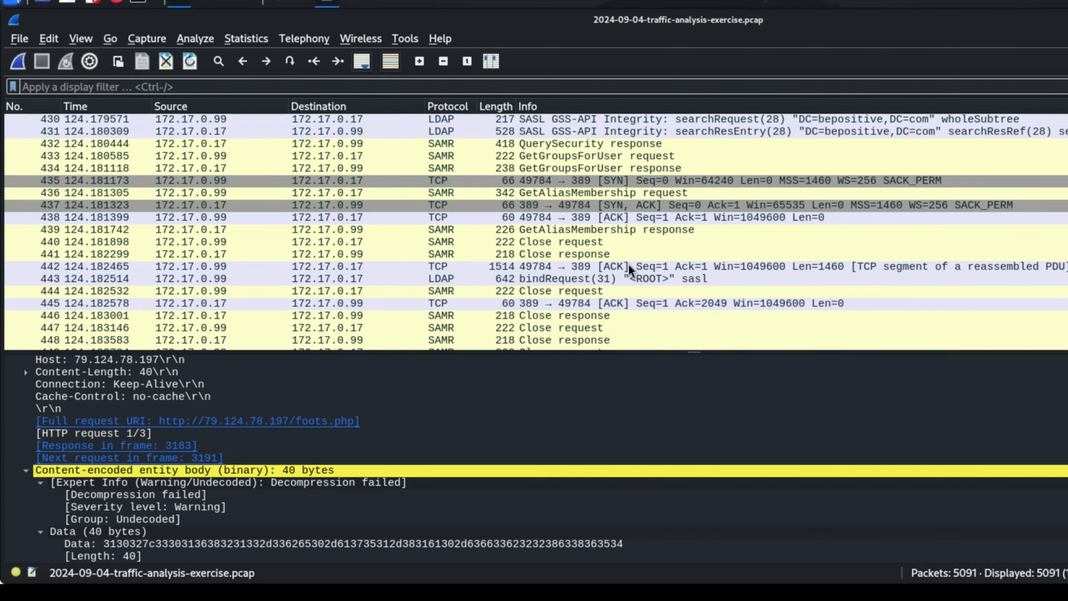
{"action": "scroll", "coordinate": [715, 274], "scroll_direction": "down", "scroll_amount": 13}
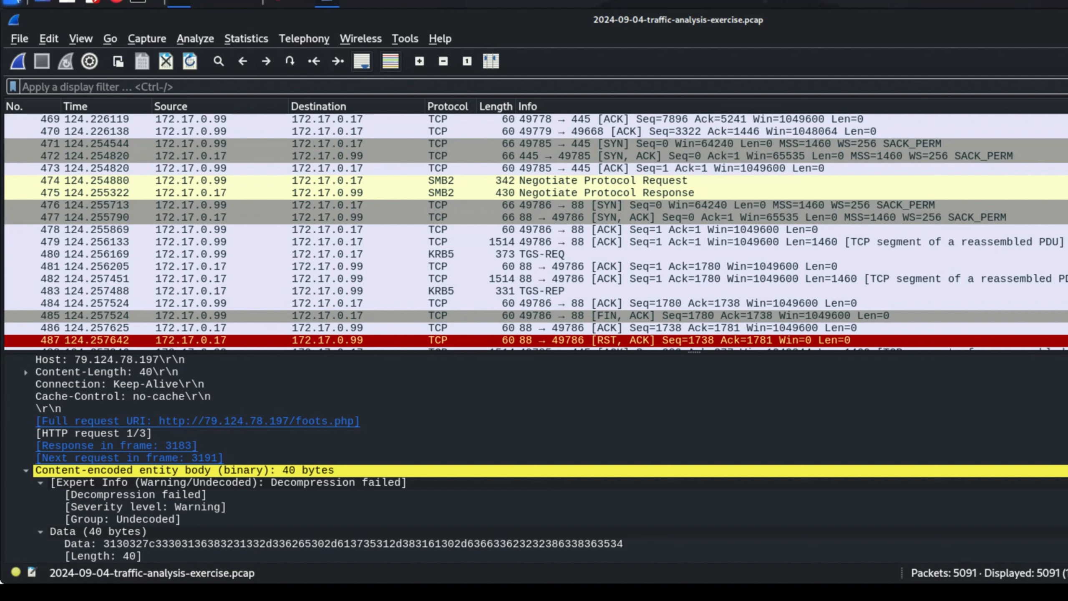
{"action": "left_click", "coordinate": [10, 2]}
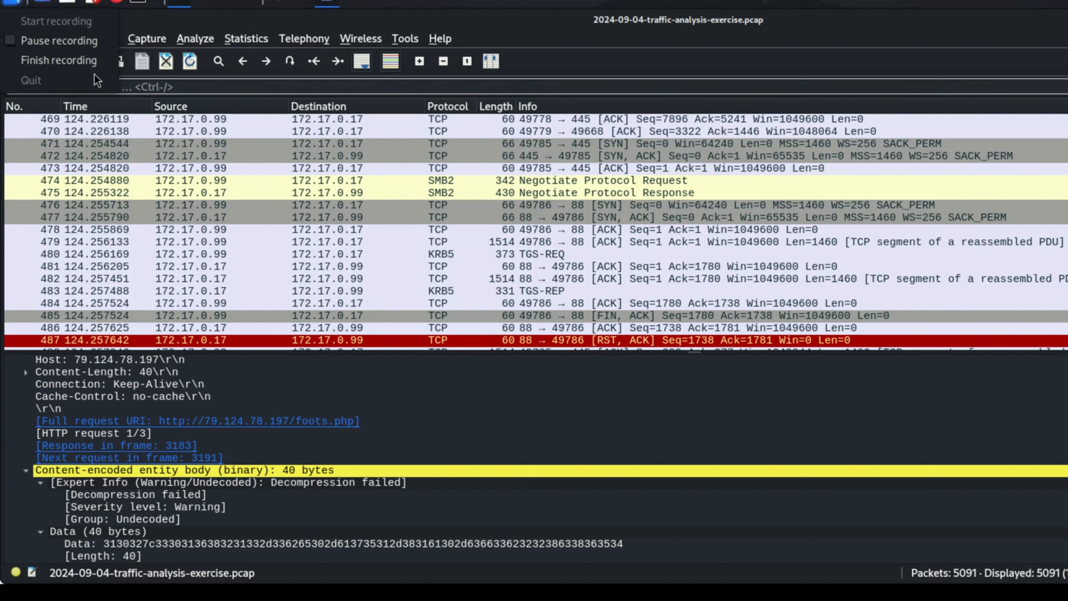
{"action": "left_click", "coordinate": [85, 61]}
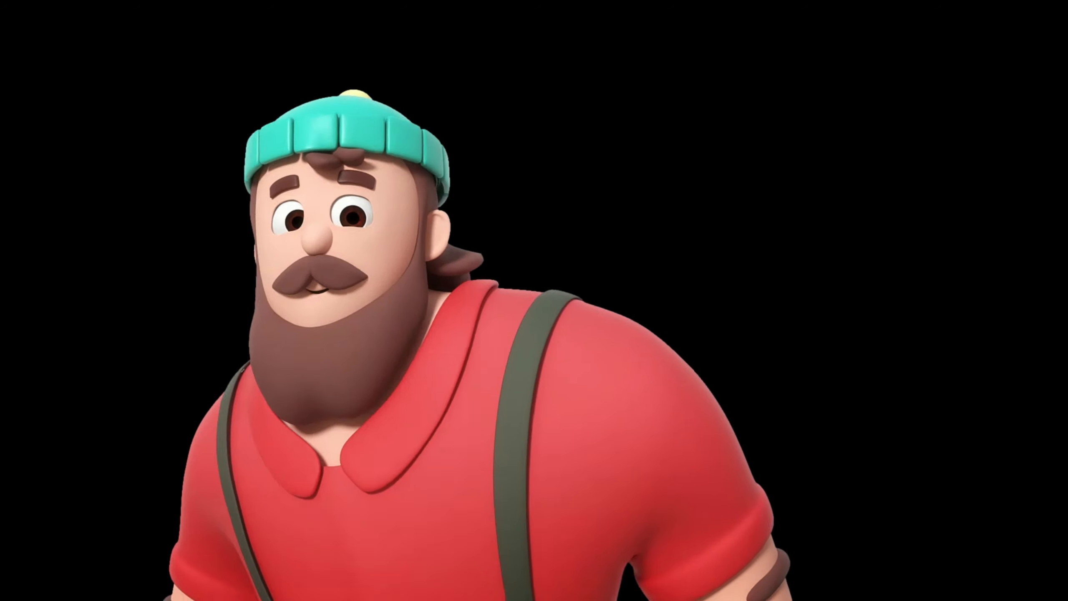